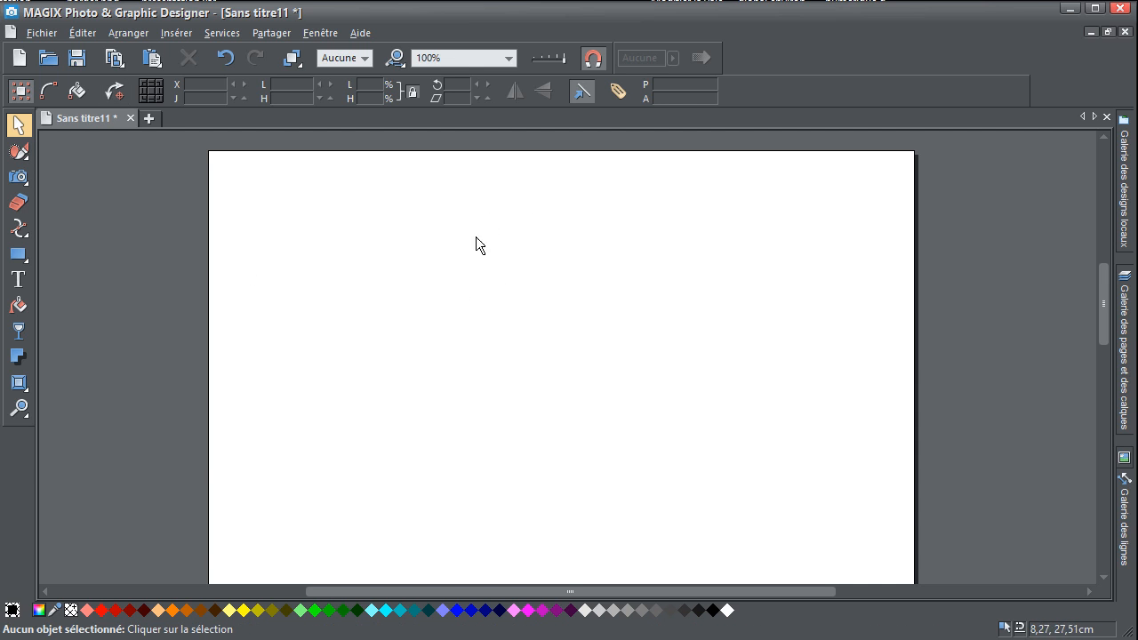
# Step: Rename the page1 layer in the pages and layers gallery as "première page"
pyautogui.click(1125, 345)
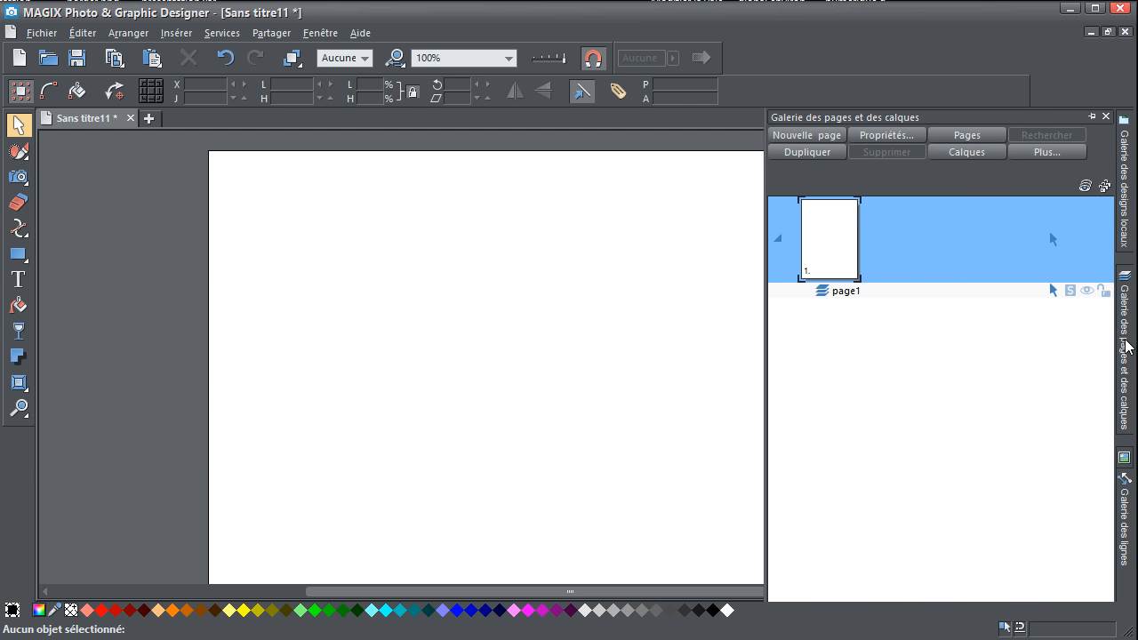
pyautogui.click(838, 293)
pyautogui.rightClick(840, 297)
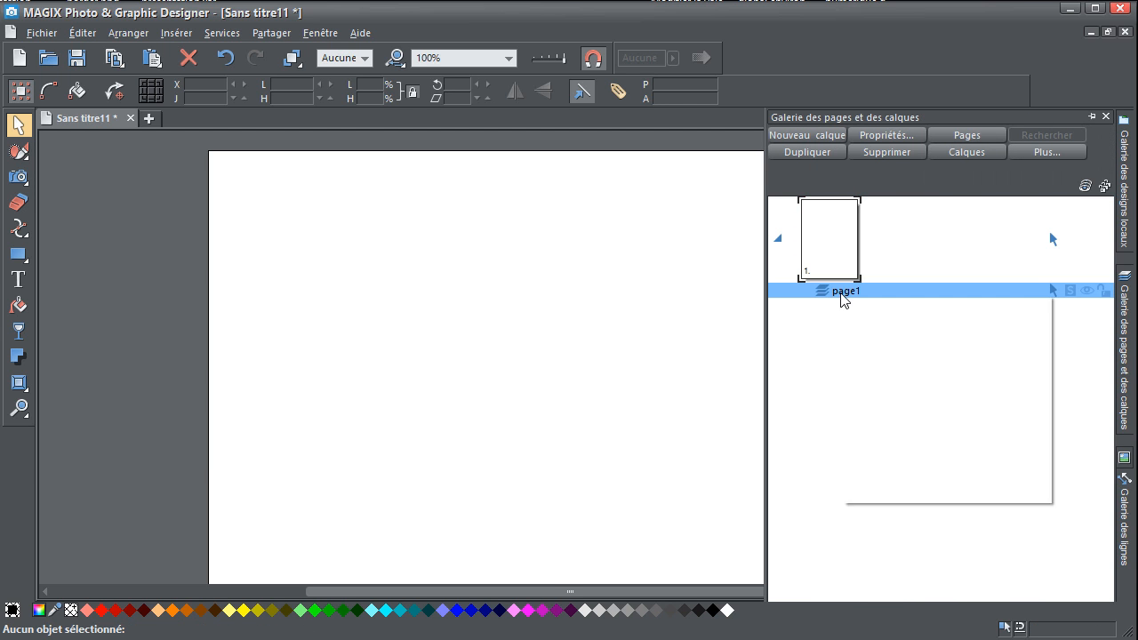
pyautogui.click(886, 366)
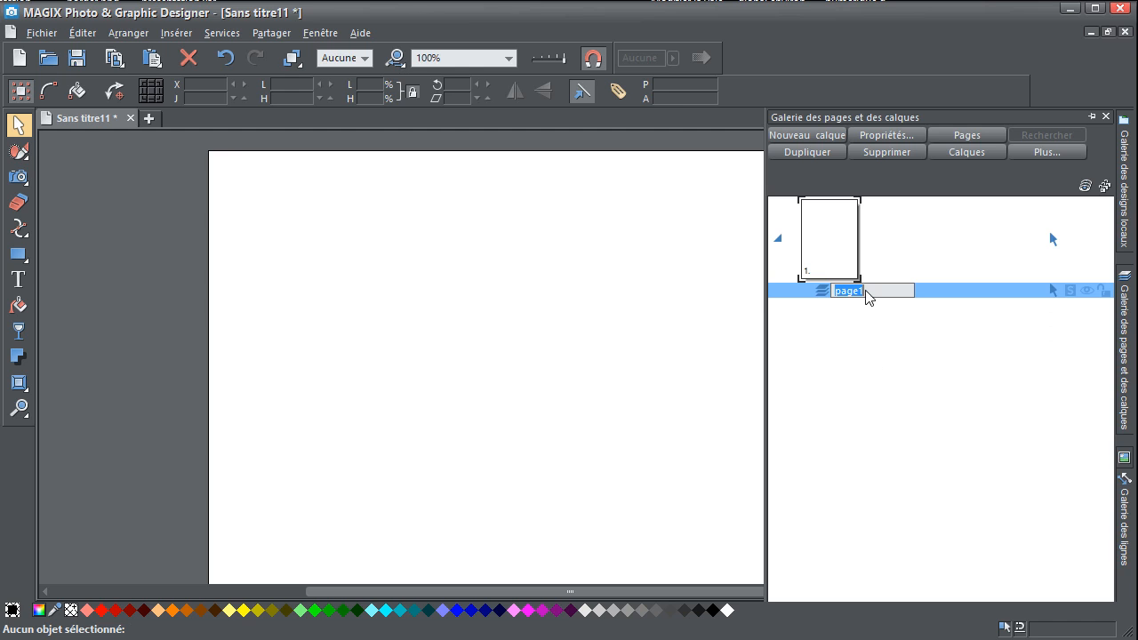
pyautogui.write('première page')
pyautogui.press('Return')
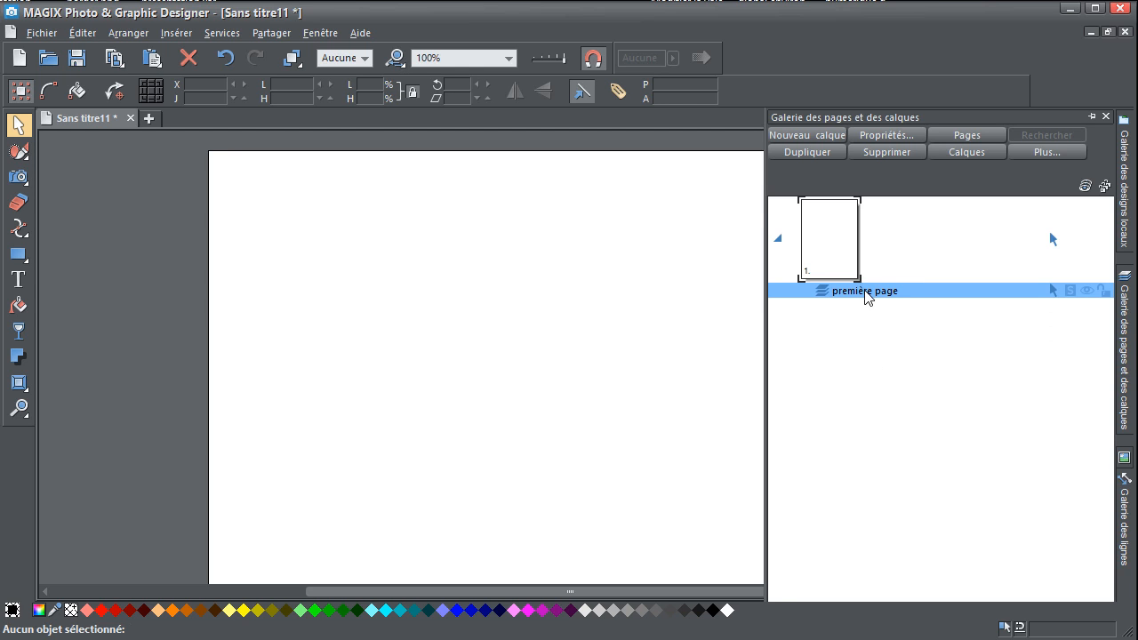
# Step: Draw a rounded rectangle about 6.09 cm wide and 1.11 cm high near the page's upper-left corner and fill it grey
pyautogui.click(18, 254)
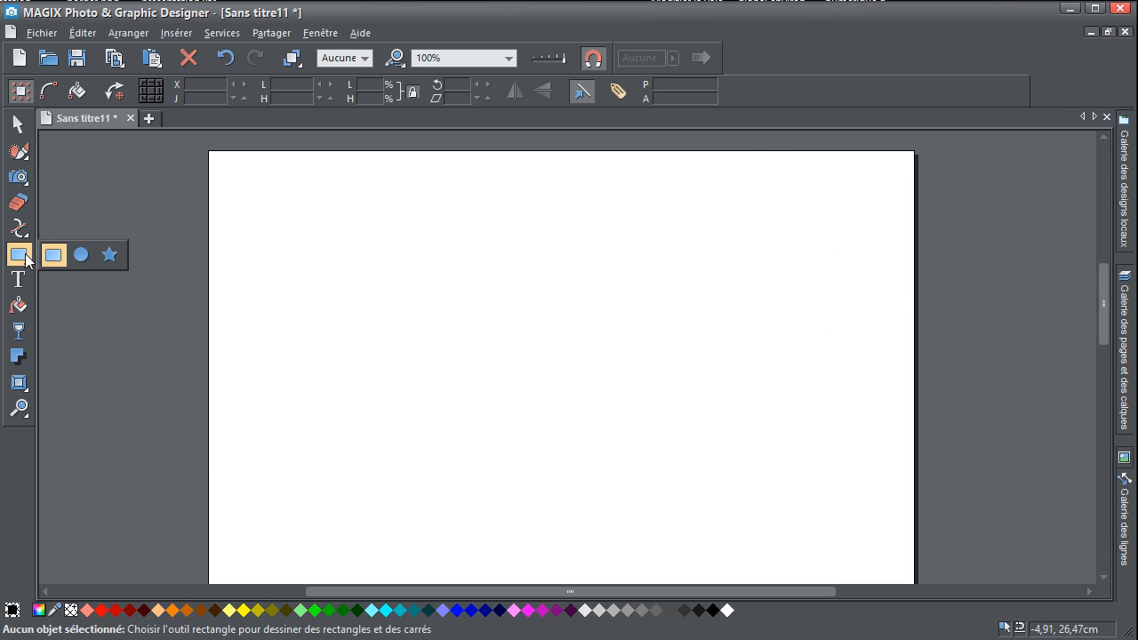
pyautogui.moveTo(246, 199); pyautogui.dragTo(450, 236)
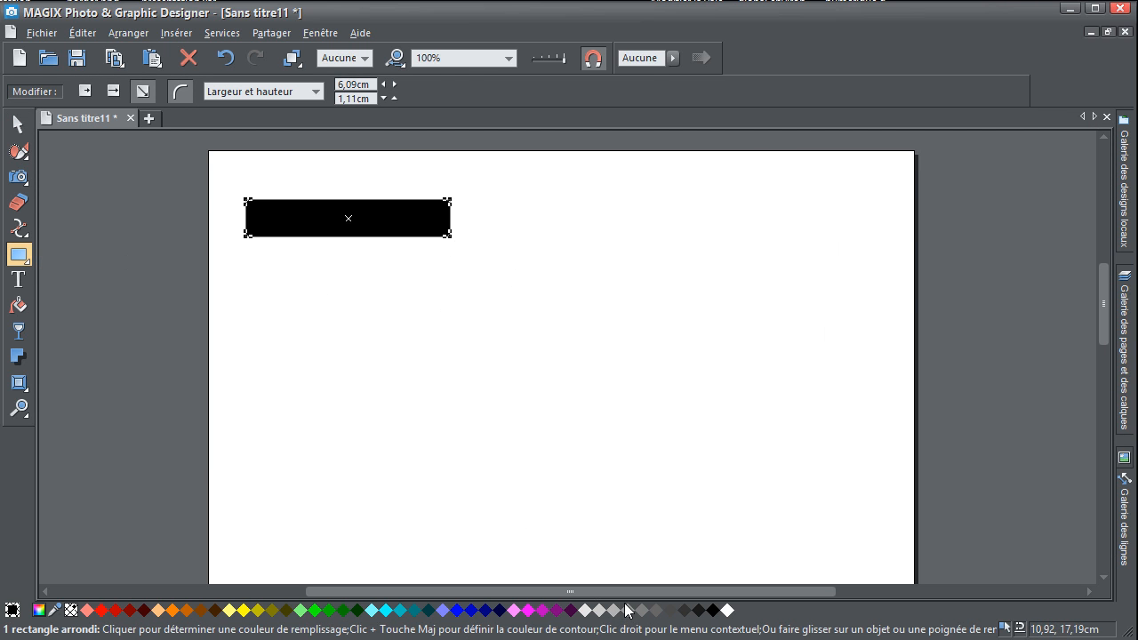
pyautogui.click(628, 610)
# Step: Flatten the rectangle into a thin heading bar and make a taller, full-width text bar beneath it
pyautogui.click(18, 125)
pyautogui.moveTo(348, 251); pyautogui.dragTo(360, 220)
pyautogui.moveTo(463, 224); pyautogui.dragTo(889, 224)
pyautogui.moveTo(560, 249); pyautogui.dragTo(563, 280)
# Step: Duplicate the wide bar downward to get five stacked rows, making the last two rows shorter than the others
pyautogui.moveTo(573, 250); pyautogui.dragTo(577, 313)
pyautogui.moveTo(578, 315); pyautogui.dragTo(582, 374)
pyautogui.moveTo(583, 370); pyautogui.dragTo(585, 436)
pyautogui.moveTo(889, 426); pyautogui.dragTo(710, 427)
pyautogui.moveTo(593, 427); pyautogui.dragTo(592, 491)
pyautogui.moveTo(710, 492); pyautogui.dragTo(838, 492)
# Step: Select all the bars on the page and fill them with light grey
pyautogui.keyDown('shift'); pyautogui.click(356, 421); pyautogui.keyUp('shift')
pyautogui.keyDown('shift'); pyautogui.click(302, 349); pyautogui.keyUp('shift')
pyautogui.moveTo(301, 342); pyautogui.dragTo(300, 347)
pyautogui.scroll(-2, 782, 391)
pyautogui.moveTo(873, 485); pyautogui.dragTo(190, 143)
pyautogui.click(613, 610)
pyautogui.click(599, 611)
# Step: Place a copy of the six-bar block directly below the first one as a second placeholder paragraph
pyautogui.moveTo(483, 365); pyautogui.dragTo(489, 578)
pyautogui.scroll(-1, 480, 389)
pyautogui.moveTo(508, 447); pyautogui.dragTo(534, 361)
pyautogui.press('Escape')
pyautogui.scroll(3, 531, 205)
pyautogui.moveTo(531, 205); pyautogui.dragTo(471, 386)
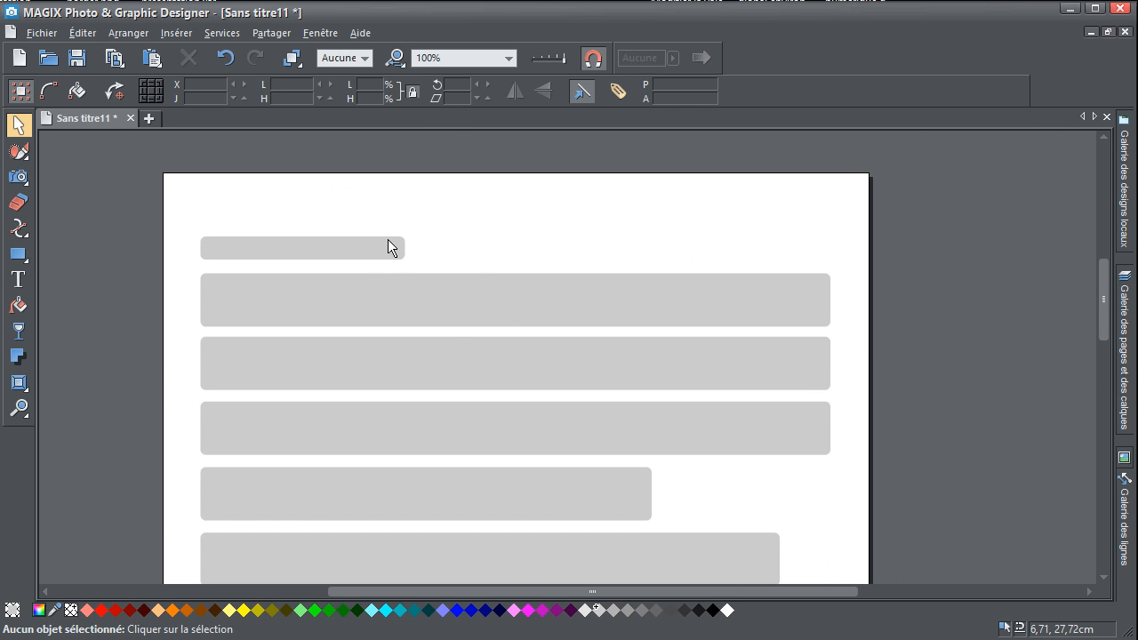
# Step: Collapse the "première page" layer and add a new blank page to the document
pyautogui.moveTo(1127, 340)
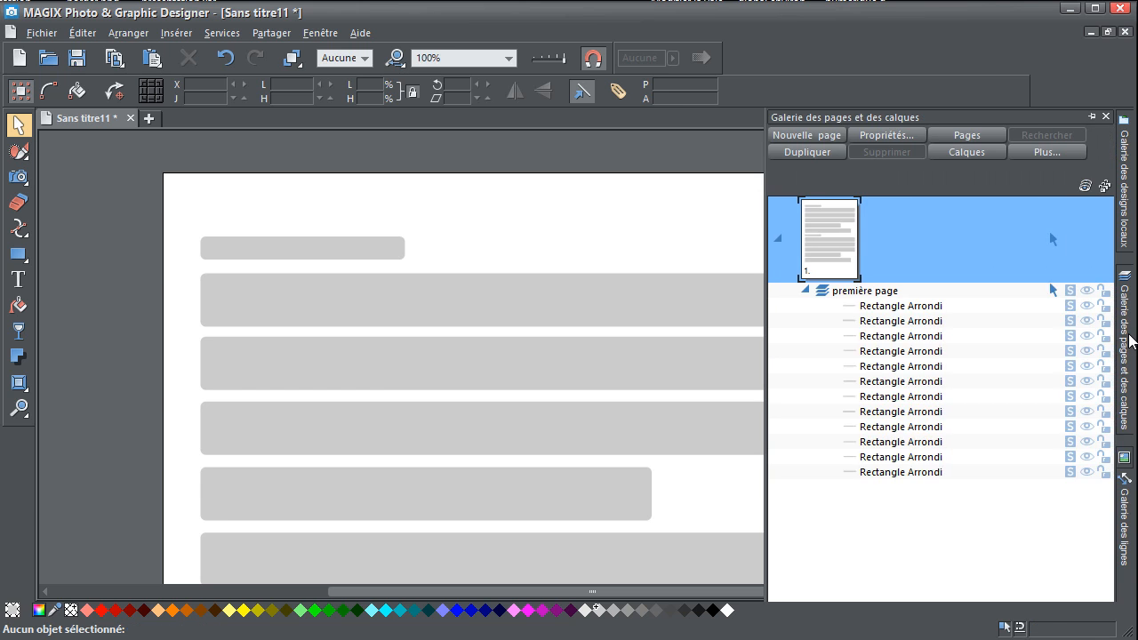
pyautogui.click(805, 290)
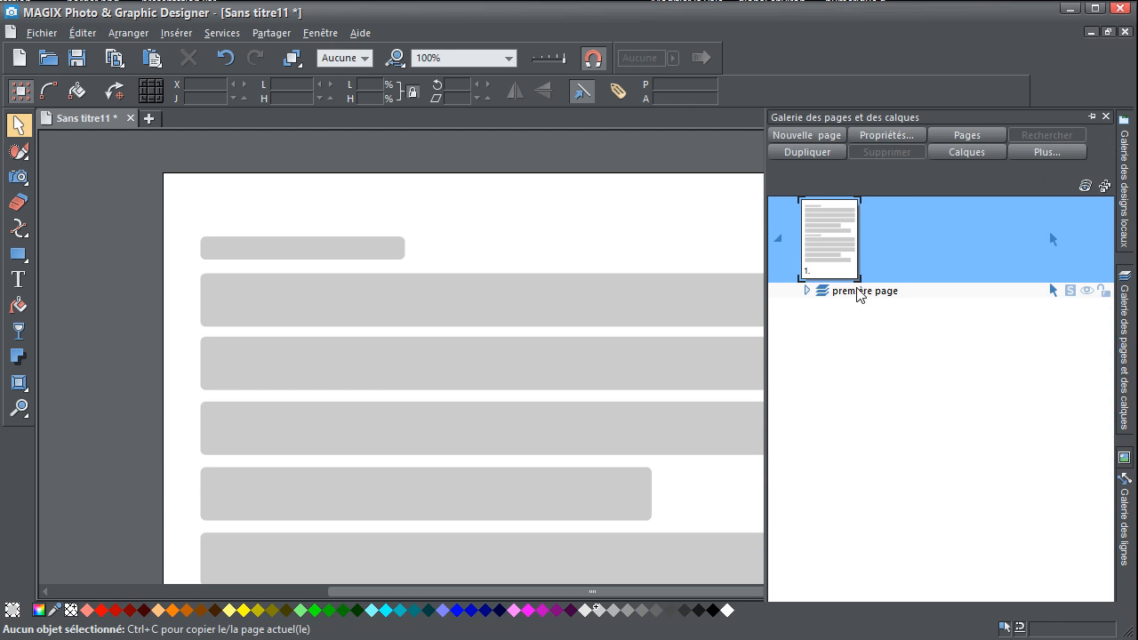
pyautogui.click(819, 142)
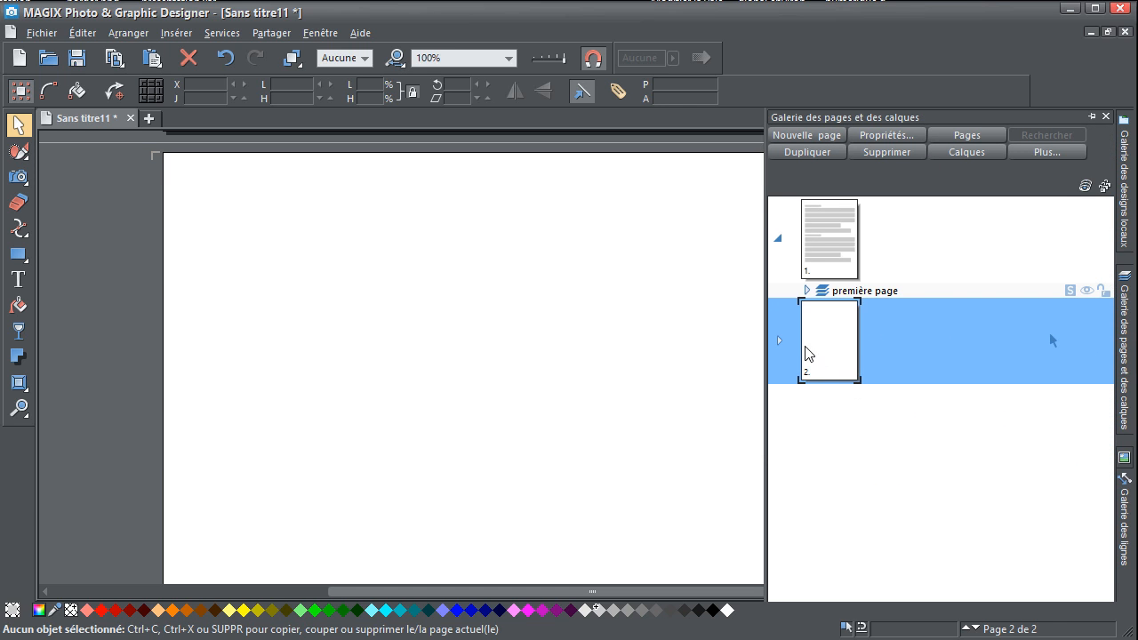
# Step: Expand page 2 and rename its layer as "deuxieme page"
pyautogui.click(778, 341)
pyautogui.rightClick(845, 394)
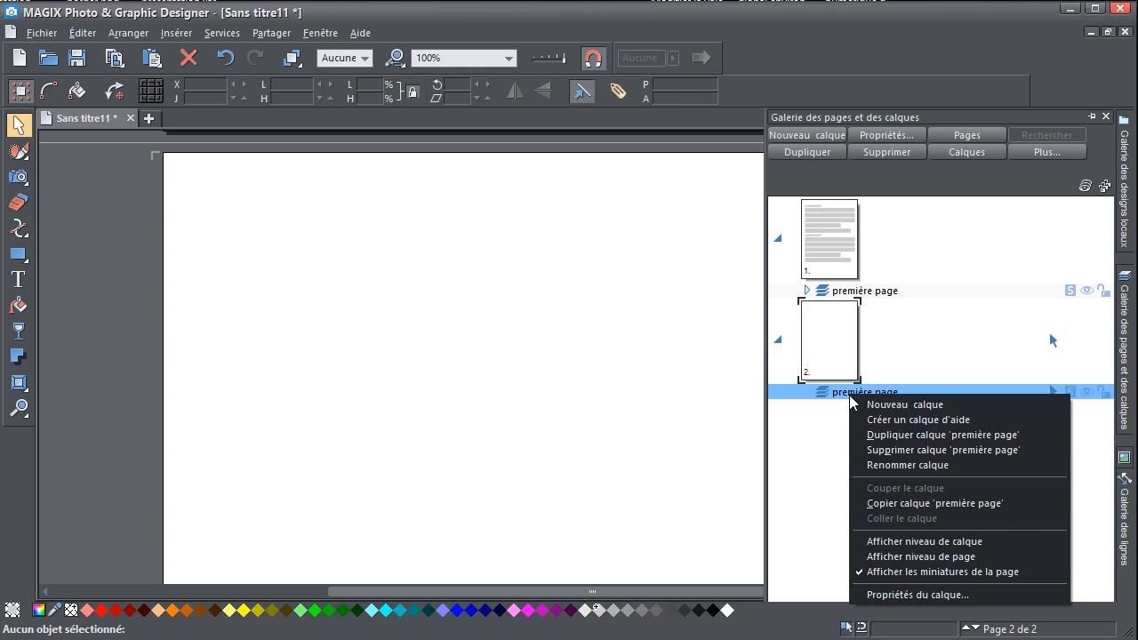
pyautogui.click(869, 465)
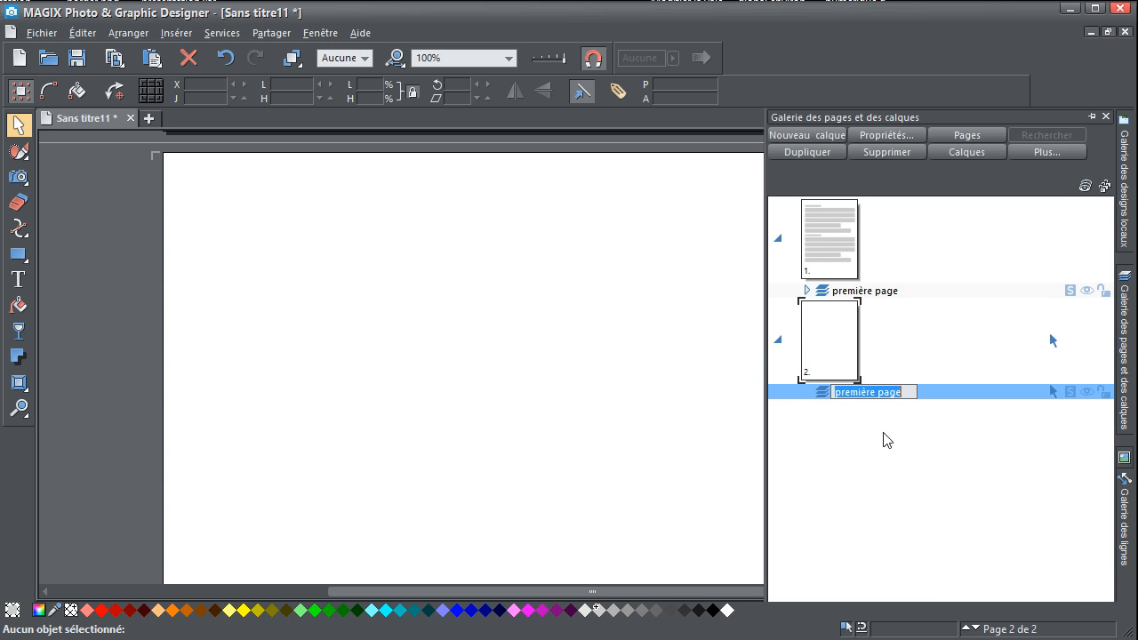
pyautogui.write('deuxieme page')
pyautogui.press('Return')
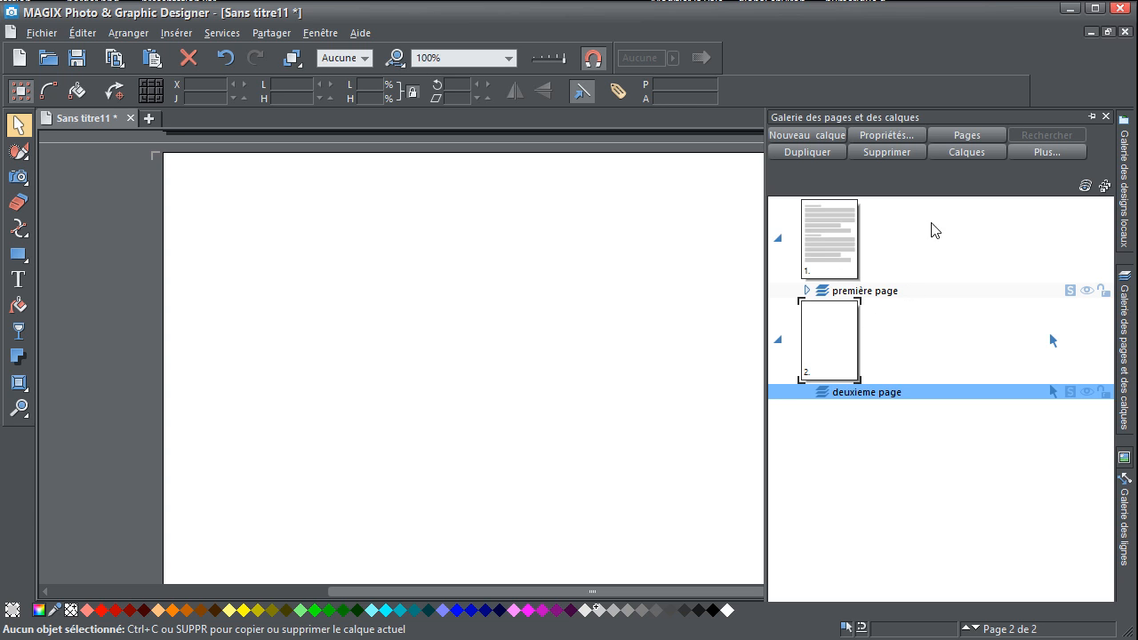
# Step: Duplicate page 1 with all its grey bars
pyautogui.click(833, 242)
pyautogui.rightClick(832, 240)
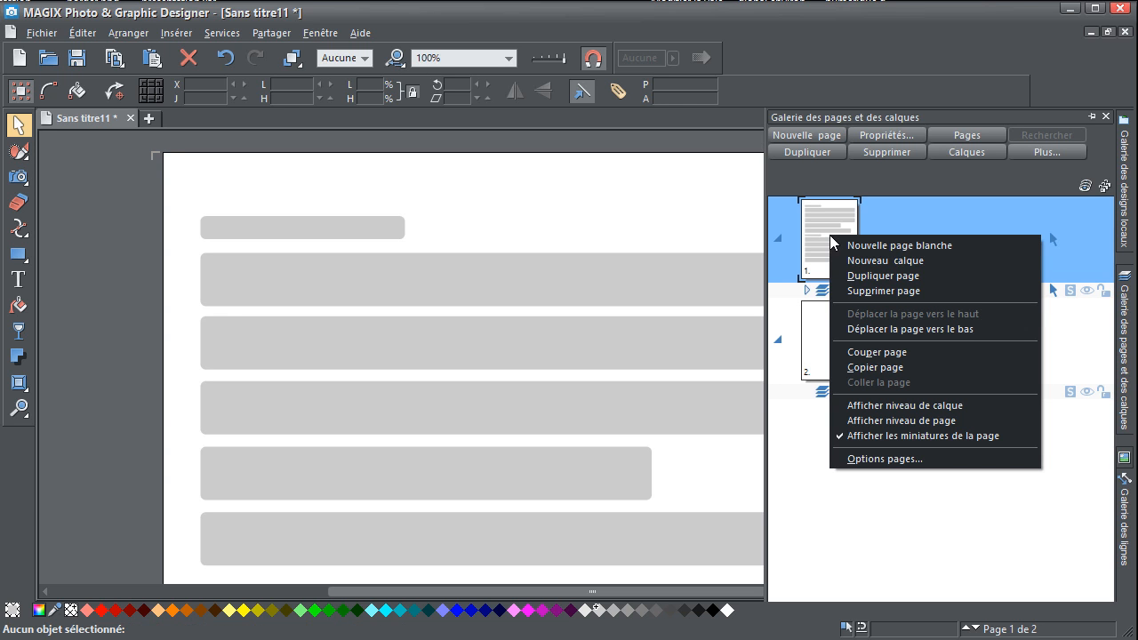
pyautogui.click(877, 276)
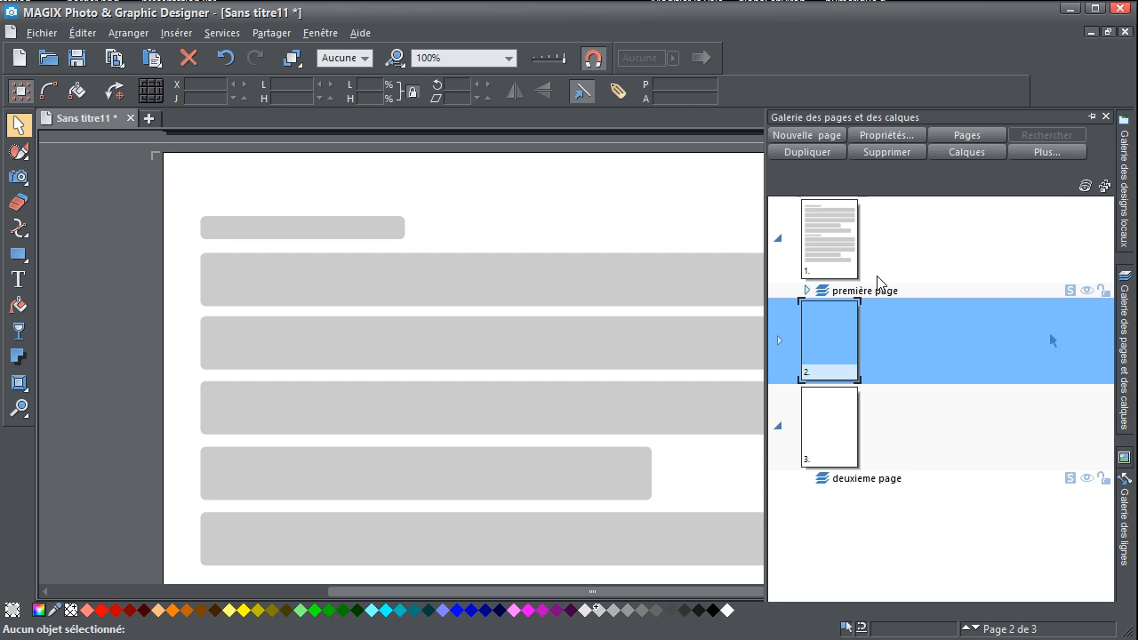
# Step: Expand the duplicated page and rename its layer as "première page copié"
pyautogui.click(780, 341)
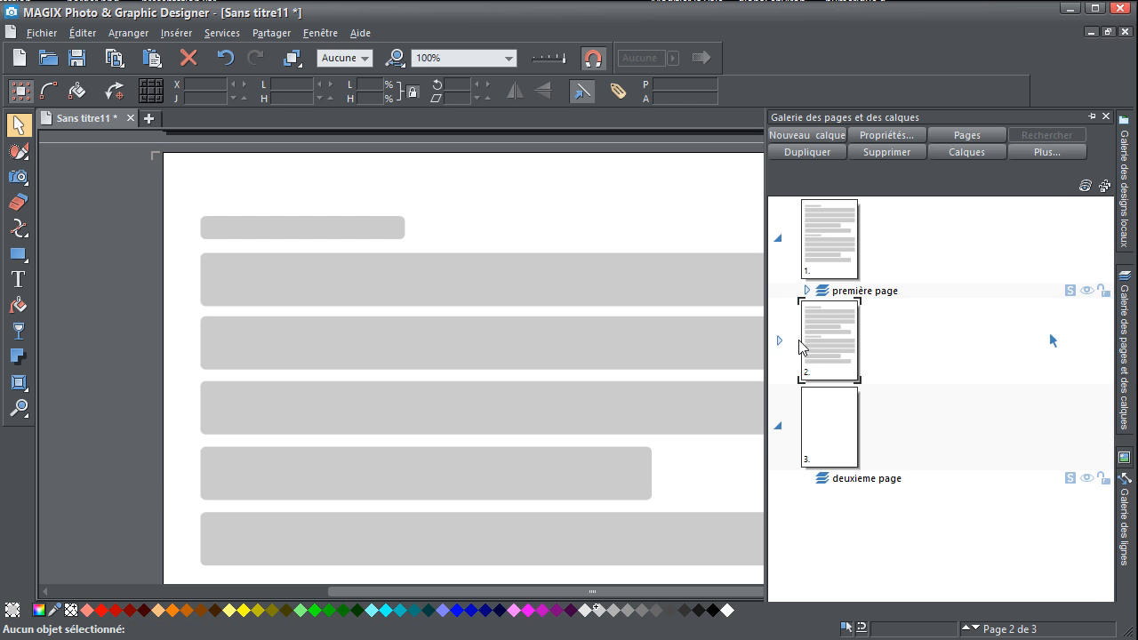
pyautogui.rightClick(865, 400)
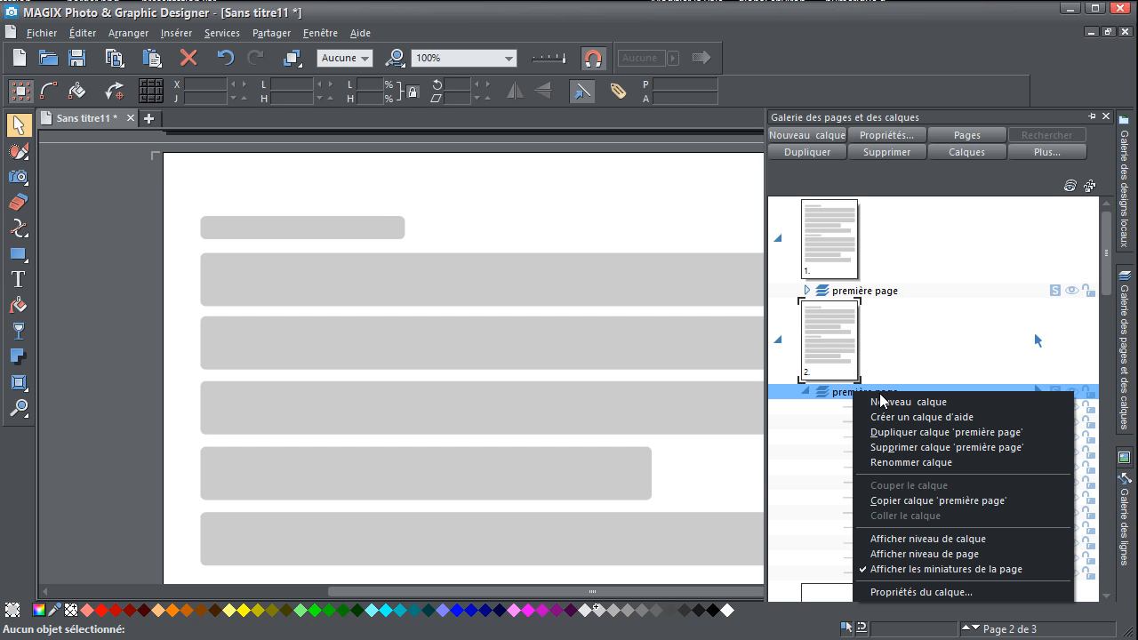
pyautogui.click(884, 463)
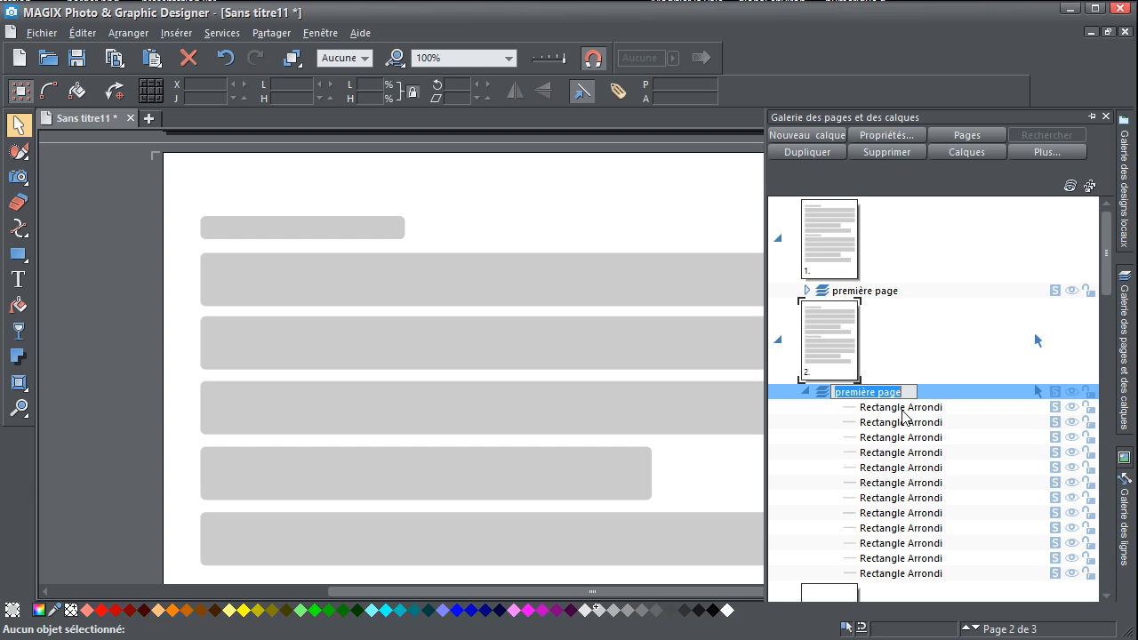
pyautogui.press('End')
pyautogui.write('copié')
pyautogui.press('Return')
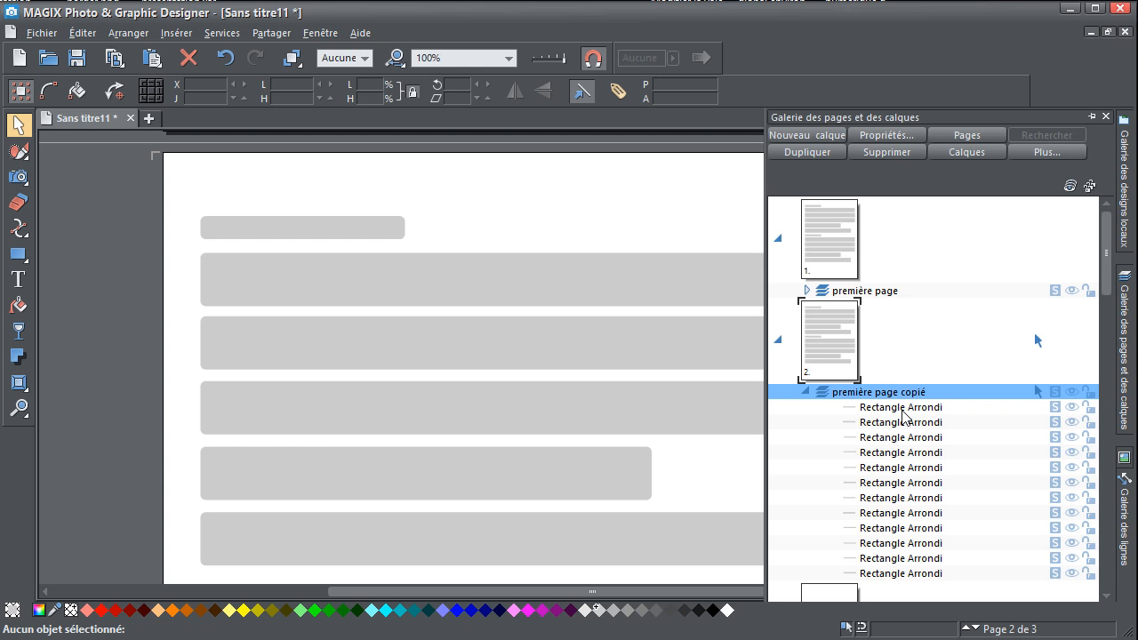
# Step: Move the duplicated page down one position so that it follows the blank page
pyautogui.click(843, 345)
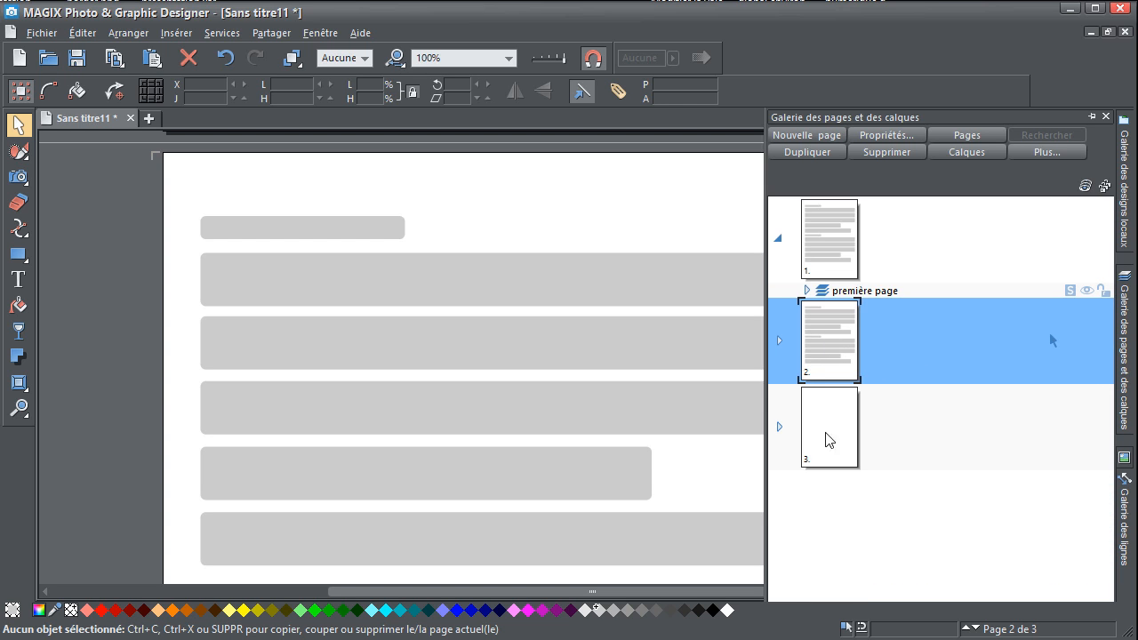
pyautogui.rightClick(835, 331)
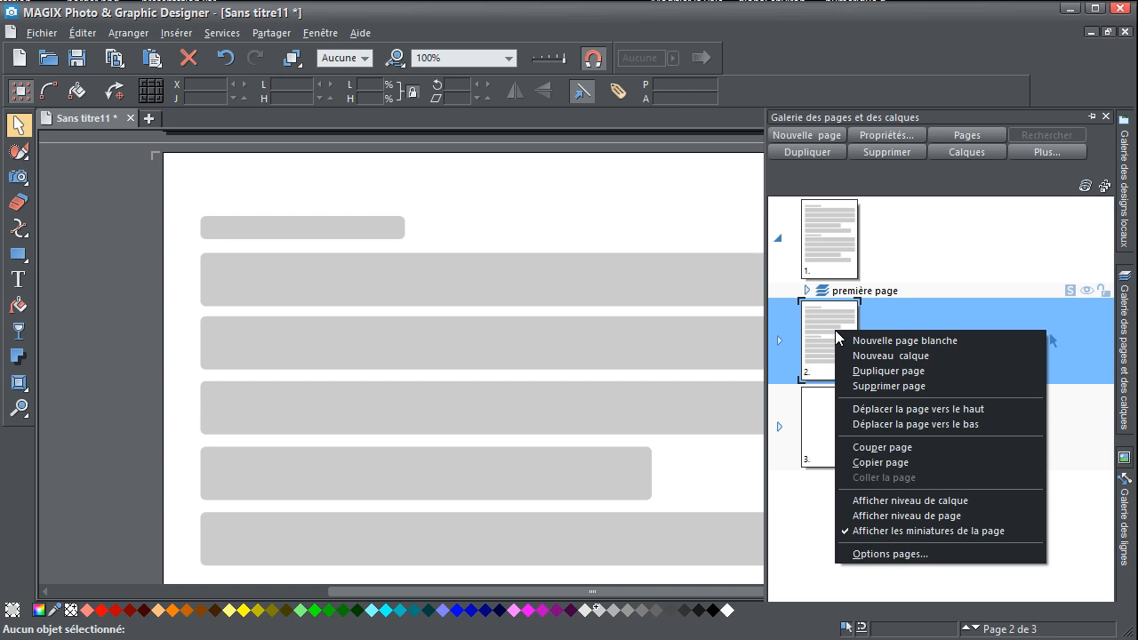
pyautogui.click(949, 424)
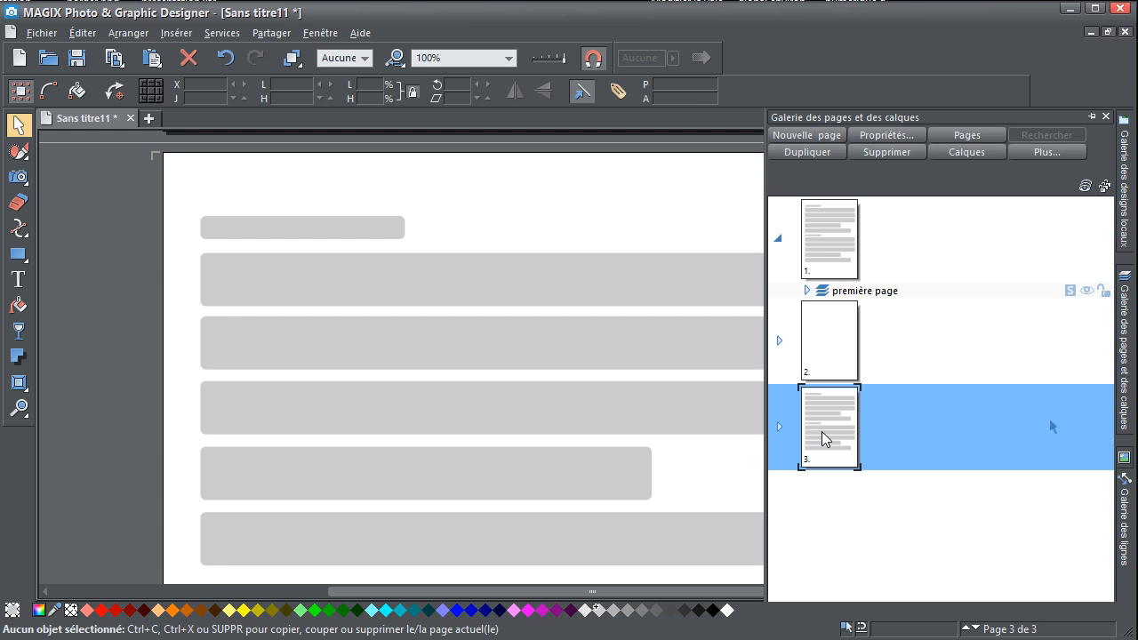
# Step: Review the blank page 2 and the bars on page 1 in the document view
pyautogui.click(873, 345)
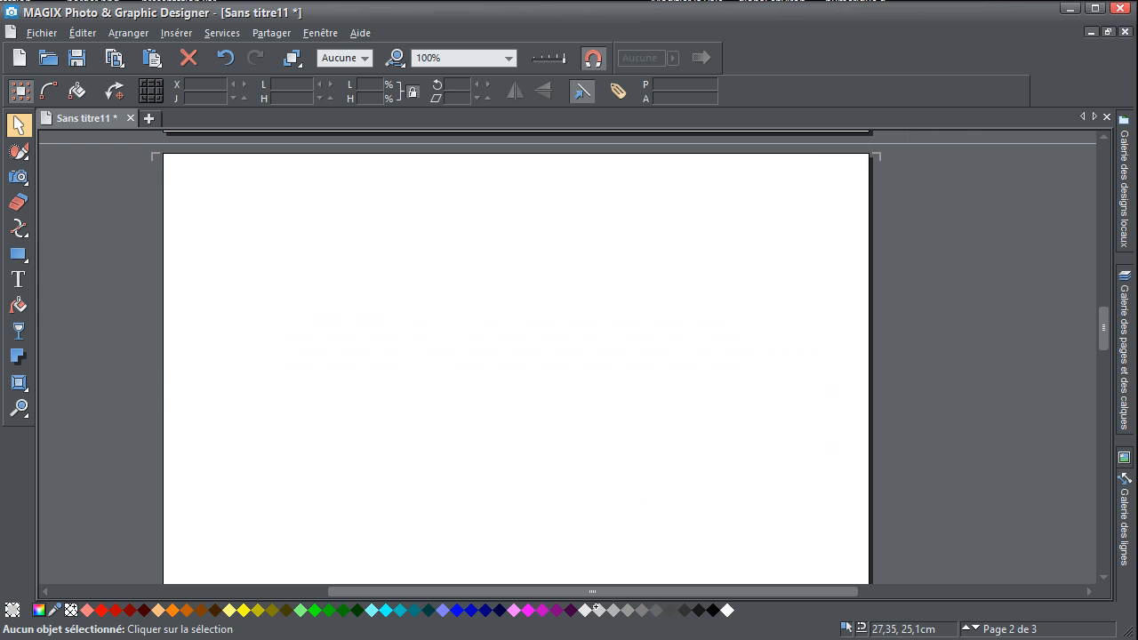
pyautogui.scroll(-3, 506, 365)
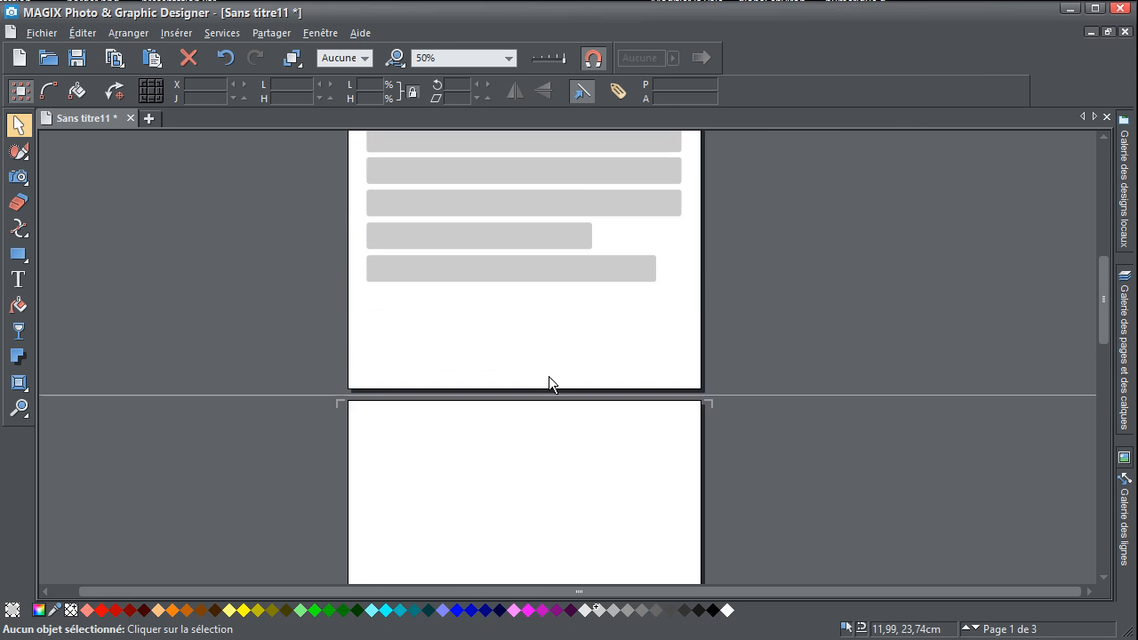
pyautogui.scroll(6, 548, 375)
pyautogui.scroll(-7, 548, 376)
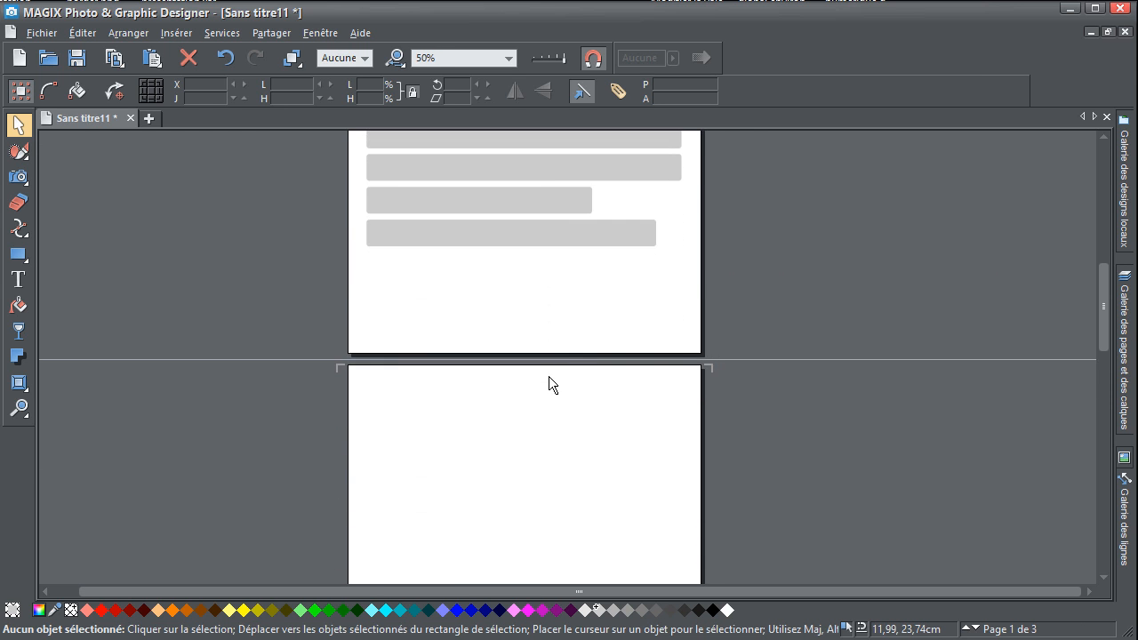
pyautogui.scroll(-6, 548, 376)
pyautogui.scroll(2, 576, 403)
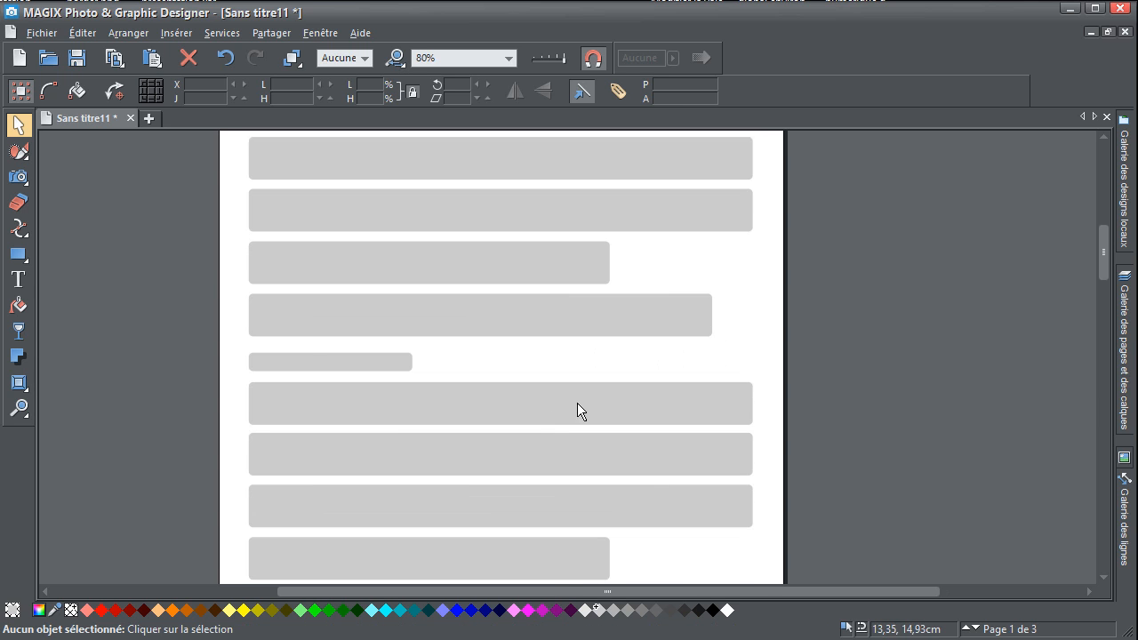
pyautogui.scroll(1, 573, 418)
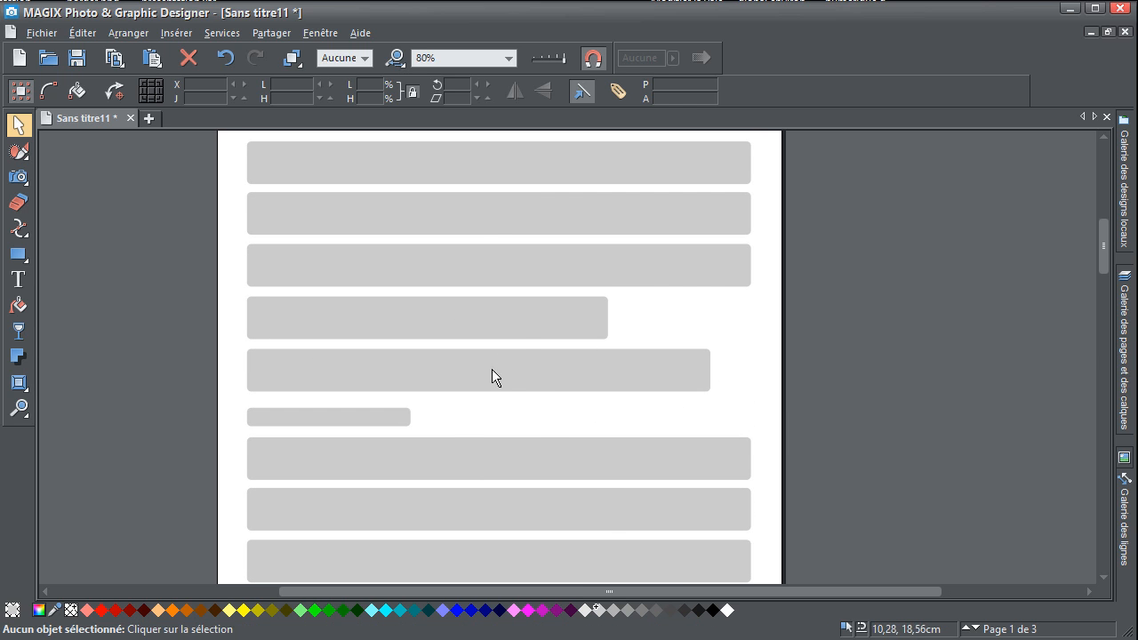
# Step: Copy the two shorter bars and the second heading bar from page 1 to page 2, then delete the pasted copies
pyautogui.moveTo(134, 259); pyautogui.dragTo(931, 458)
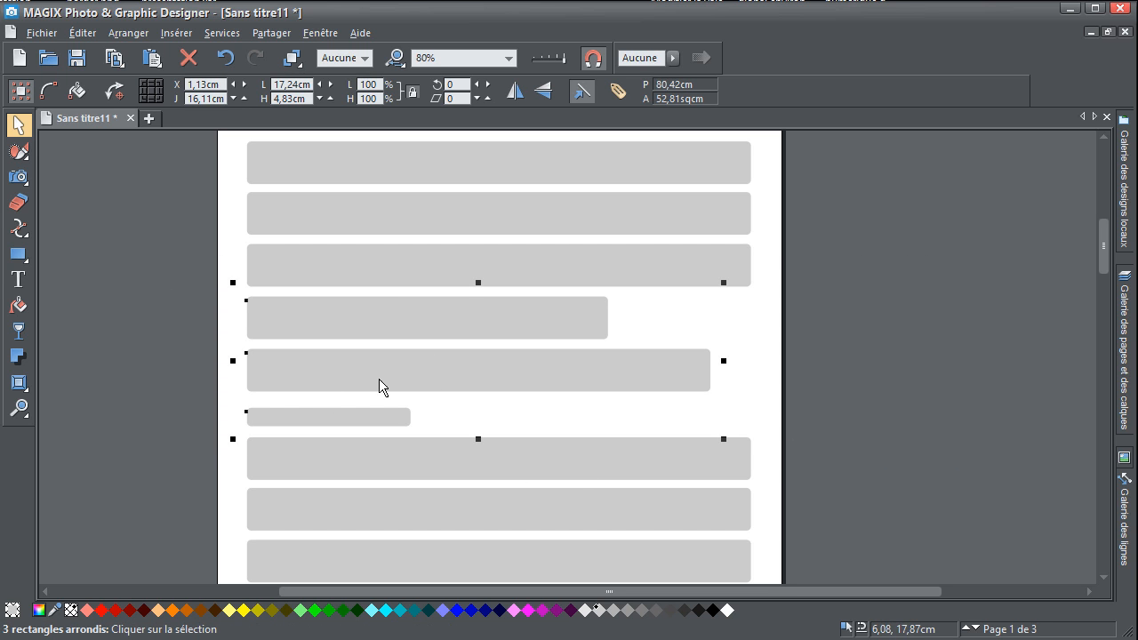
pyautogui.rightClick(462, 359)
pyautogui.click(551, 422)
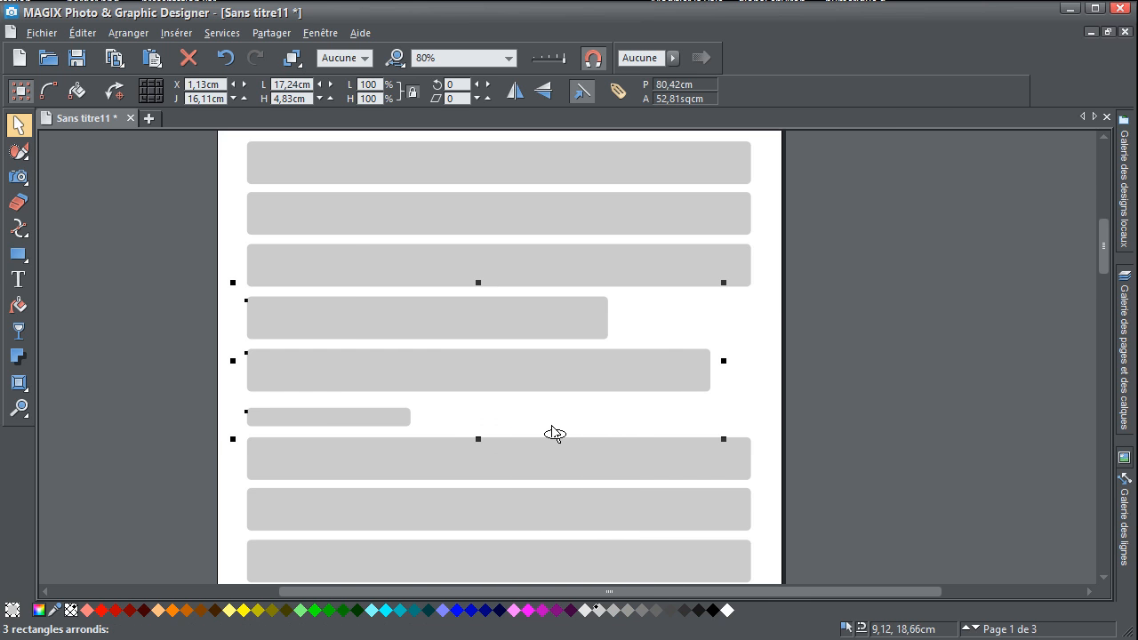
pyautogui.keyDown('ctrl'); pyautogui.scroll(-3, 551, 426); pyautogui.keyUp('ctrl')
pyautogui.scroll(-6, 533, 356)
pyautogui.hotkey('ctrl', 'v')
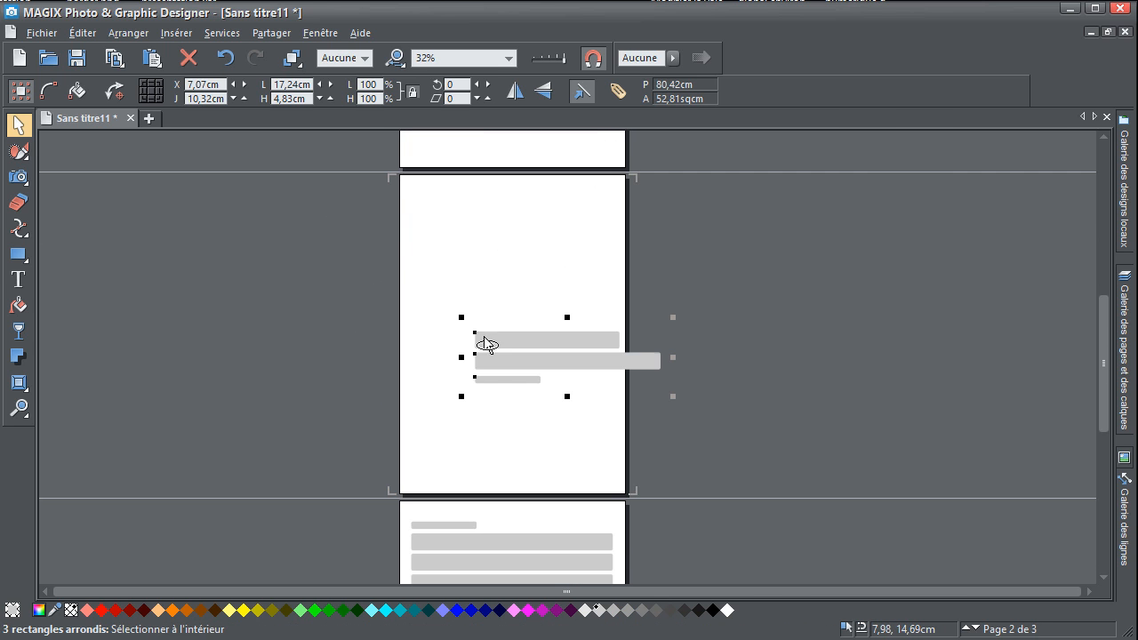
pyautogui.keyDown('ctrl'); pyautogui.scroll(4, 489, 343); pyautogui.keyUp('ctrl')
pyautogui.press('Delete')
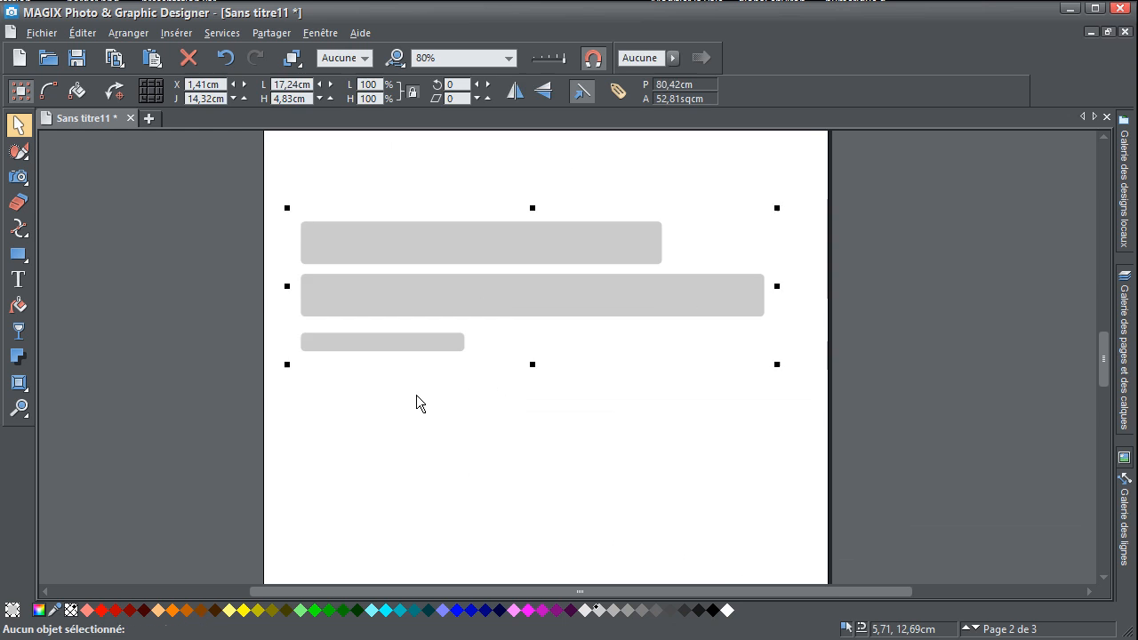
# Step: Place the two shorter bars and the second heading bar from page 1 directly onto the middle of page 2
pyautogui.keyDown('ctrl'); pyautogui.scroll(-4, 419, 323); pyautogui.keyUp('ctrl')
pyautogui.scroll(2, 447, 267)
pyautogui.keyDown('ctrl'); pyautogui.scroll(2, 461, 337); pyautogui.keyUp('ctrl')
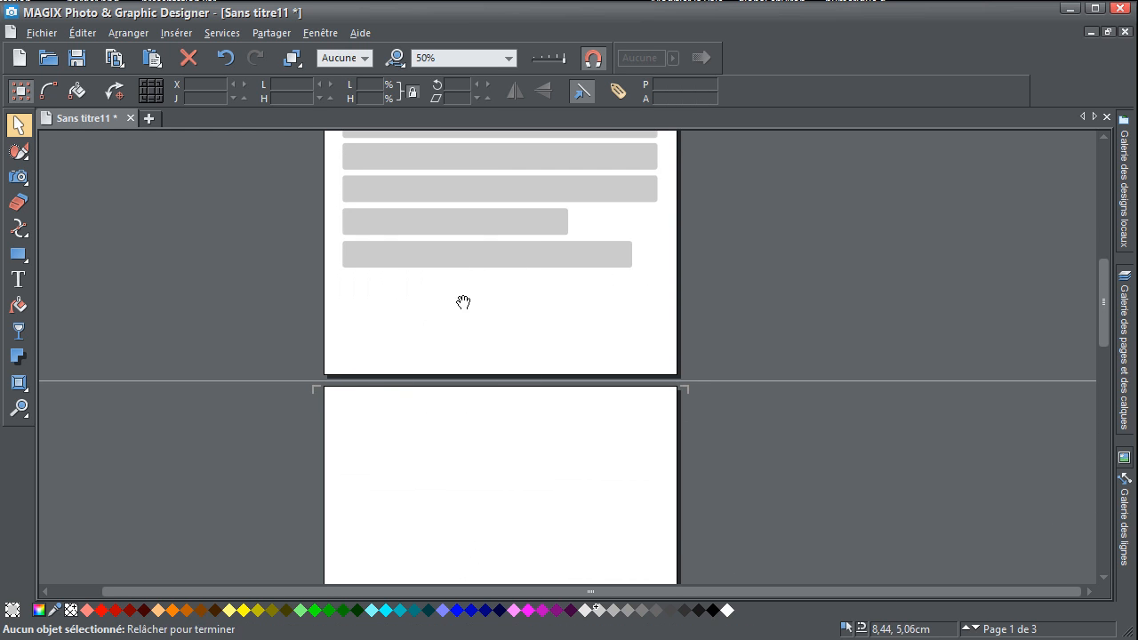
pyautogui.scroll(4, 460, 300)
pyautogui.moveTo(254, 329); pyautogui.dragTo(648, 435)
pyautogui.keyDown('ctrl'); pyautogui.scroll(-3, 567, 436); pyautogui.keyUp('ctrl')
pyautogui.moveTo(468, 178); pyautogui.dragTo(465, 451)
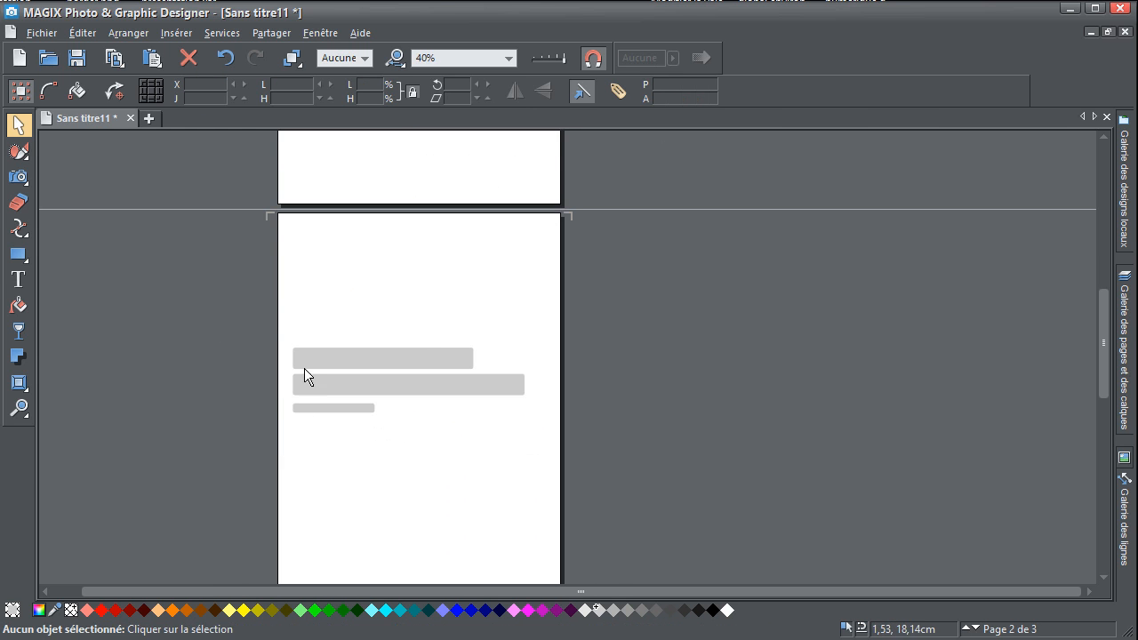
# Step: Select all the bars on page 3 and shift them down to leave more space above them
pyautogui.scroll(-4, 432, 333)
pyautogui.scroll(-3, 430, 337)
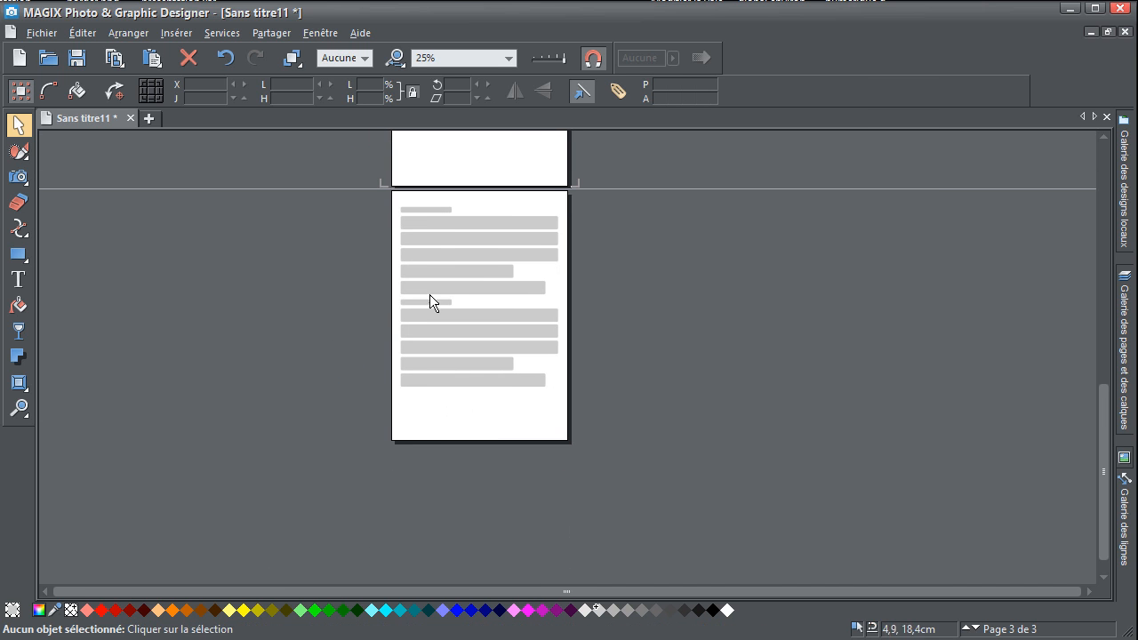
pyautogui.moveTo(393, 426); pyautogui.dragTo(633, 183)
pyautogui.moveTo(460, 248); pyautogui.dragTo(458, 290)
# Step: Select the bars on page 1 and shift them down to leave free space at the top of the page
pyautogui.scroll(3, 458, 289)
pyautogui.moveTo(332, 372); pyautogui.dragTo(521, 343)
pyautogui.scroll(6, 462, 325)
pyautogui.scroll(-3, 437, 343)
pyautogui.moveTo(357, 454); pyautogui.dragTo(651, 239)
pyautogui.scroll(2, 471, 249)
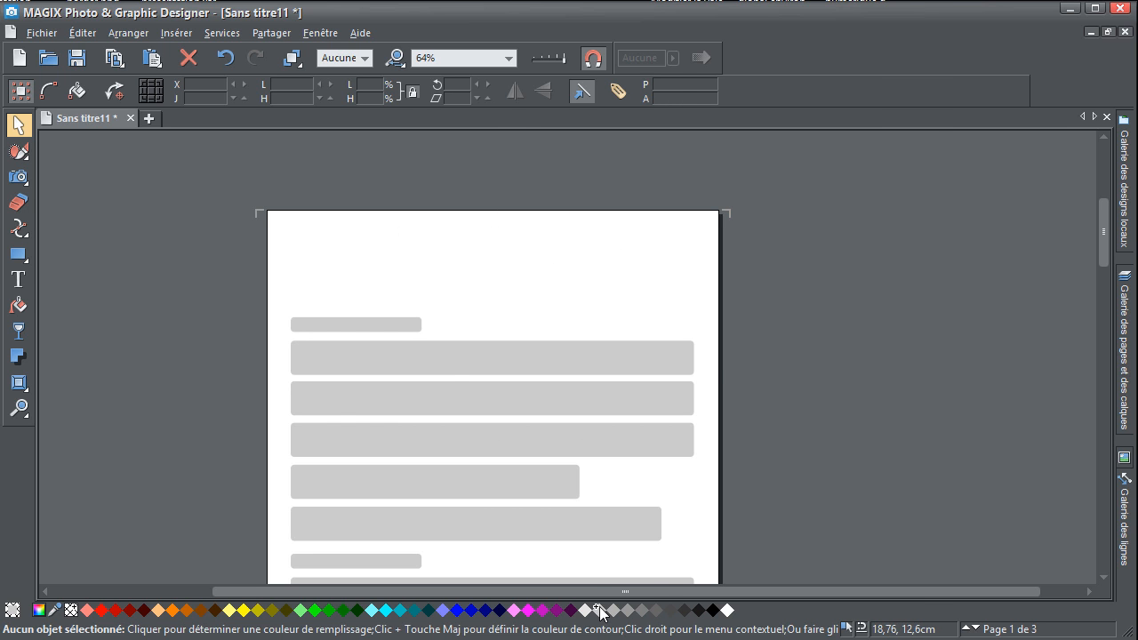
# Step: Duplicate the first long bar on page 1 as a full-width header banner, 21 cm by 3.53 cm, and fill it dark yellow
pyautogui.click(412, 360)
pyautogui.moveTo(413, 360); pyautogui.dragTo(435, 240)
pyautogui.moveTo(672, 233); pyautogui.dragTo(734, 230)
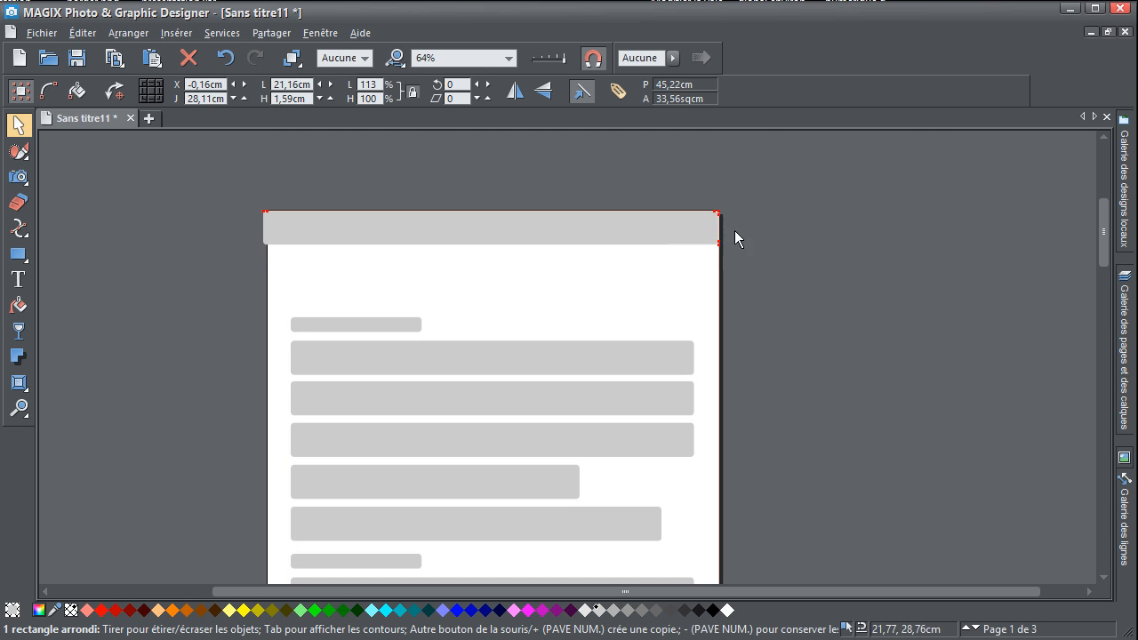
pyautogui.moveTo(491, 258); pyautogui.dragTo(490, 295)
pyautogui.moveTo(250, 248); pyautogui.dragTo(253, 248)
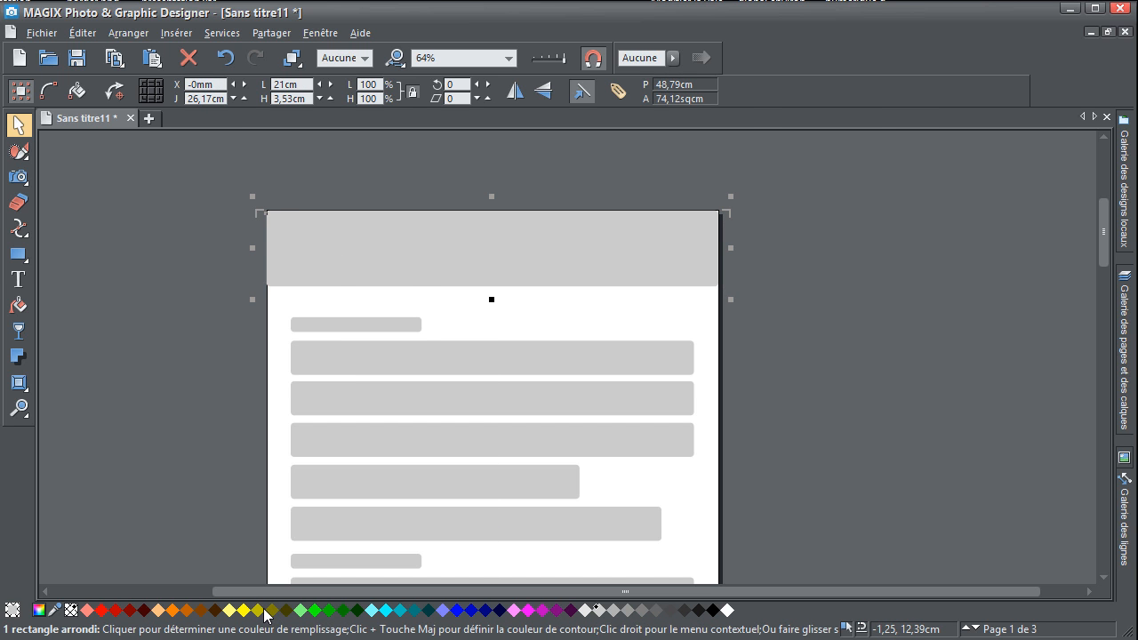
pyautogui.click(259, 610)
pyautogui.click(189, 343)
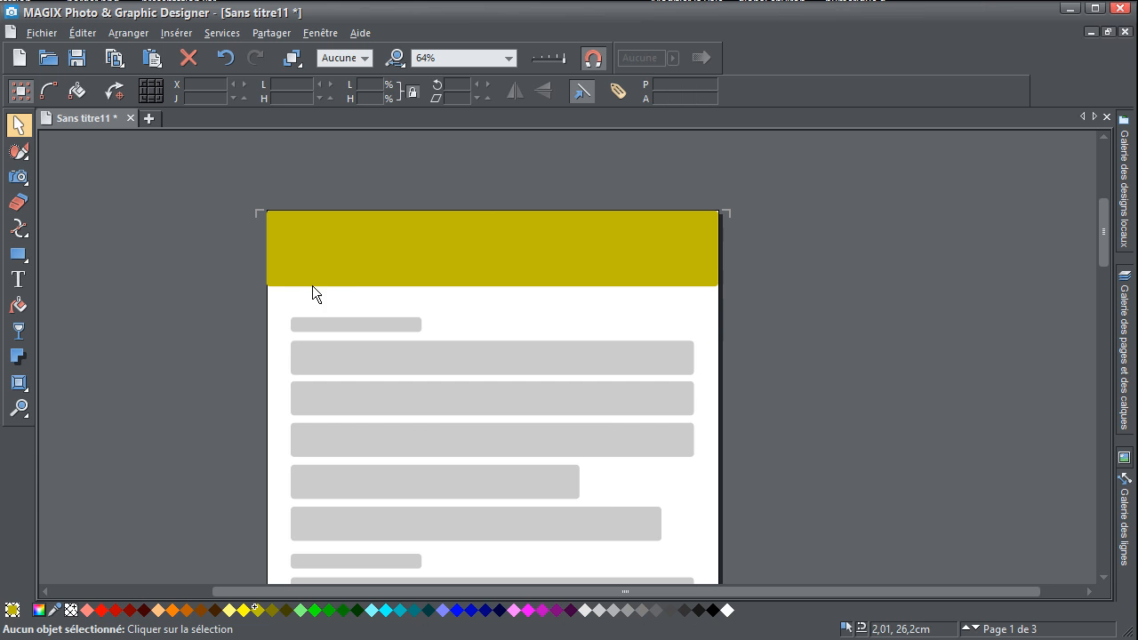
# Step: Repeat the dark yellow header banner on all pages and check it on pages 2 and 3
pyautogui.rightClick(401, 239)
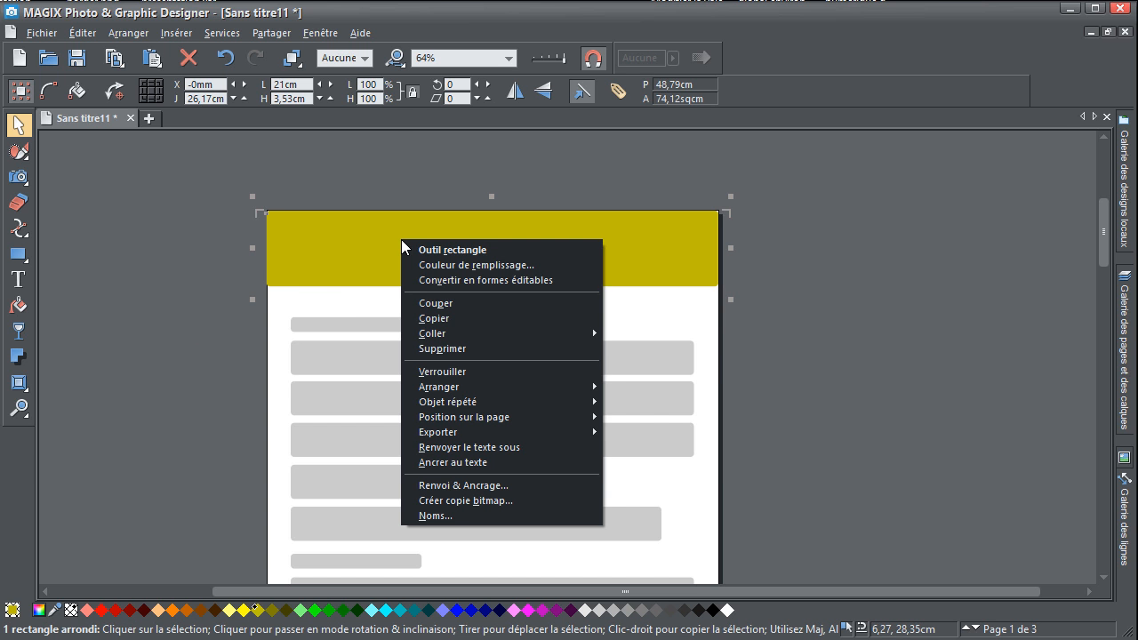
pyautogui.moveTo(453, 410)
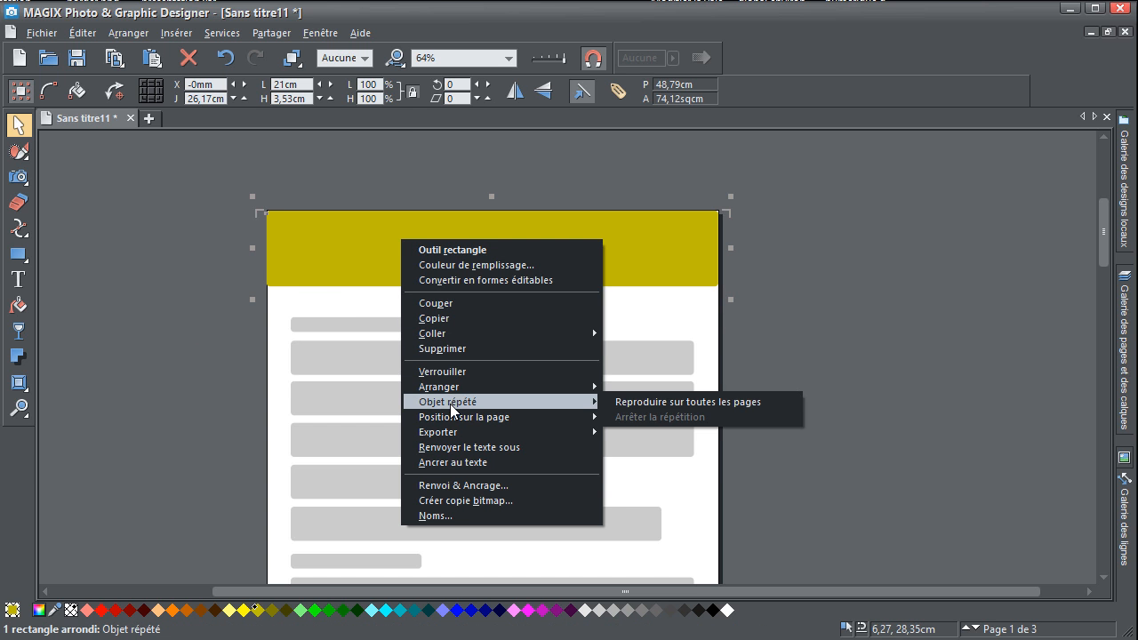
pyautogui.click(638, 408)
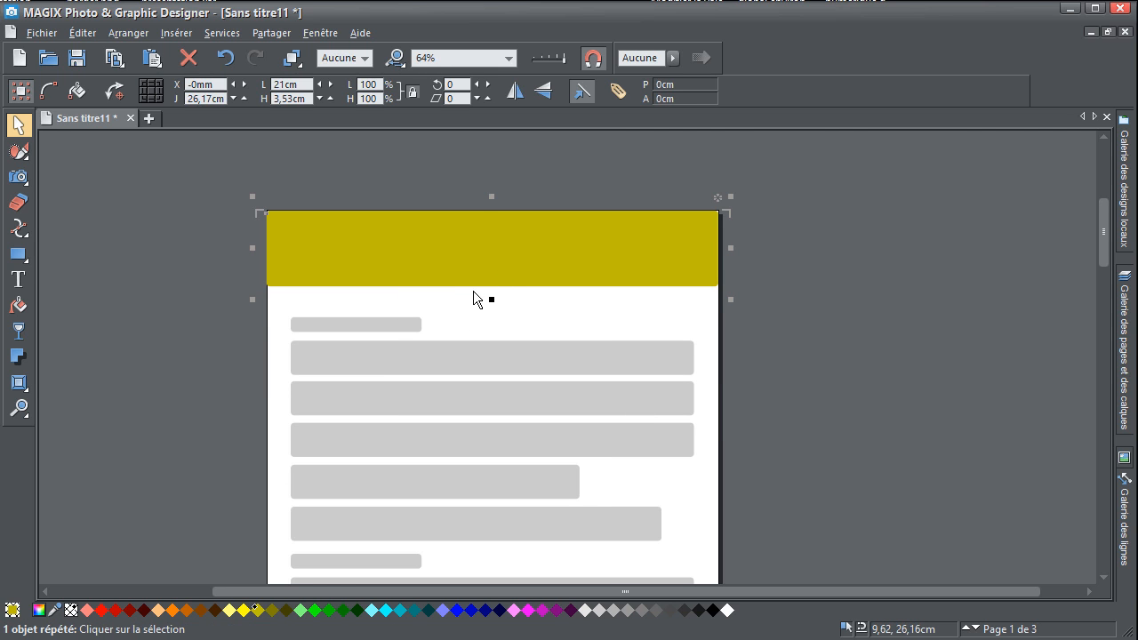
pyautogui.scroll(-1, 476, 316)
pyautogui.scroll(-2, 471, 325)
pyautogui.scroll(-5, 470, 341)
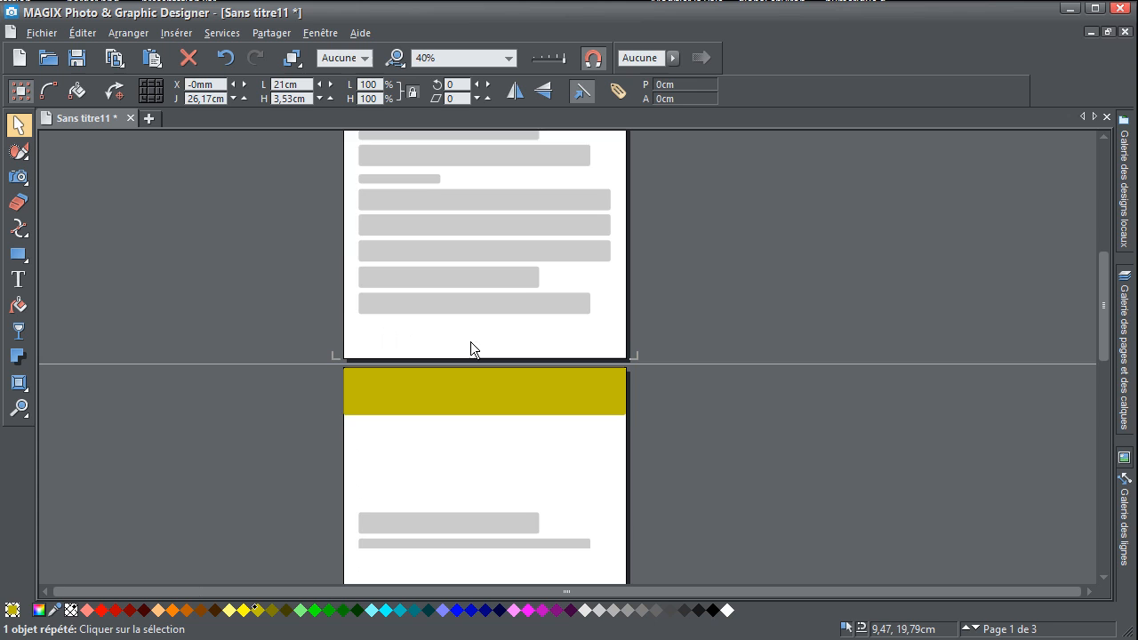
pyautogui.scroll(-6, 451, 358)
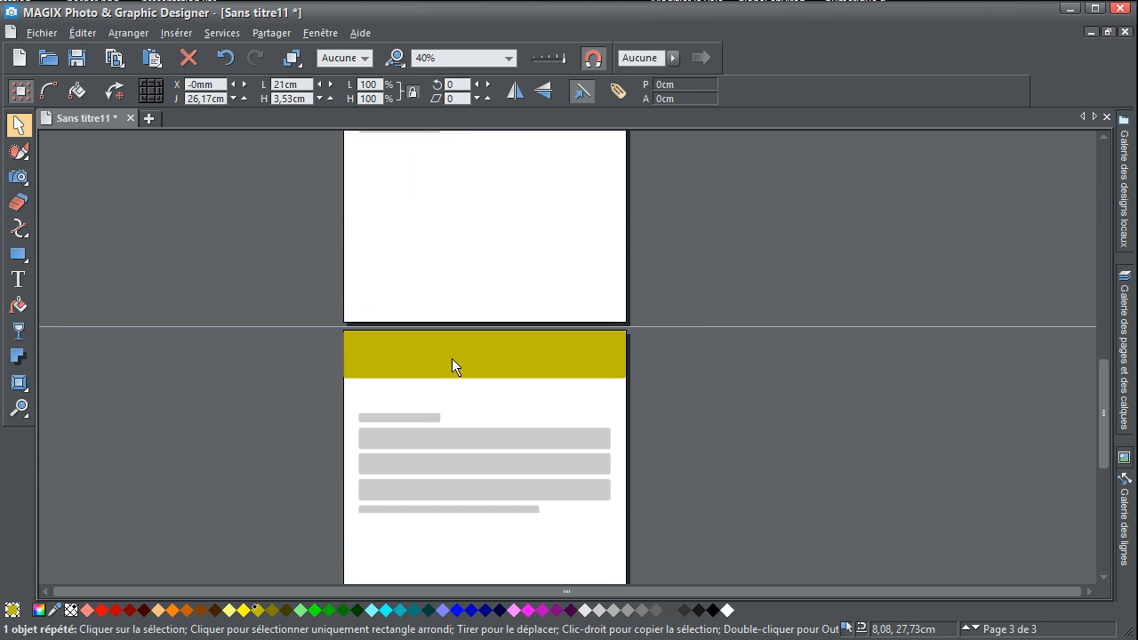
pyautogui.click(460, 274)
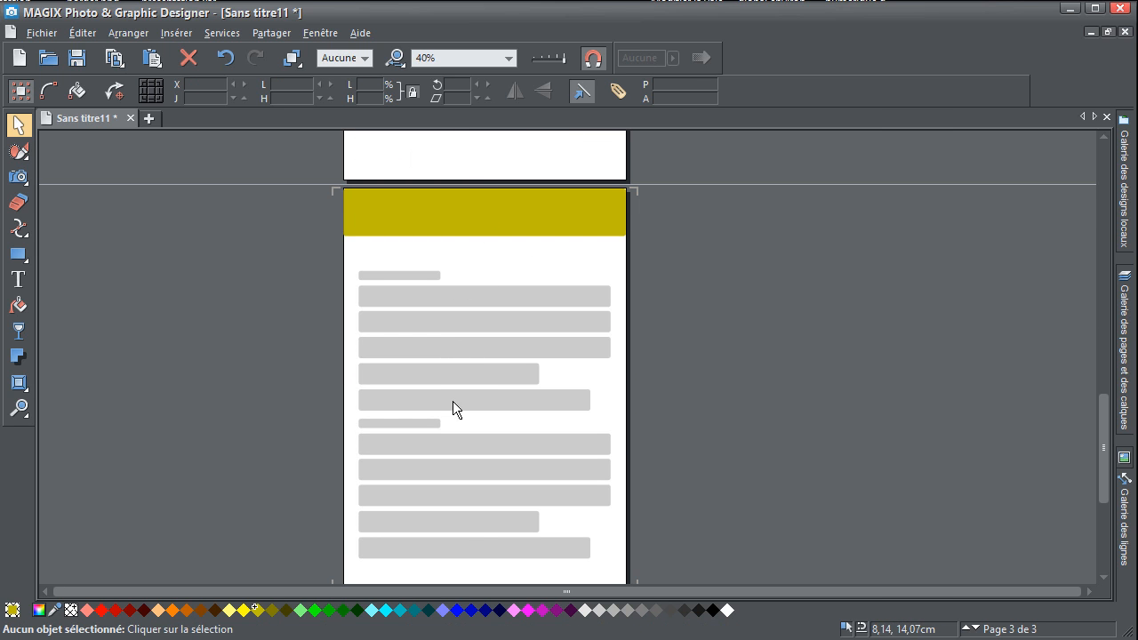
# Step: Recolor the repeated header banner on page 1 orange and check the other pages for the change
pyautogui.scroll(12, 476, 537)
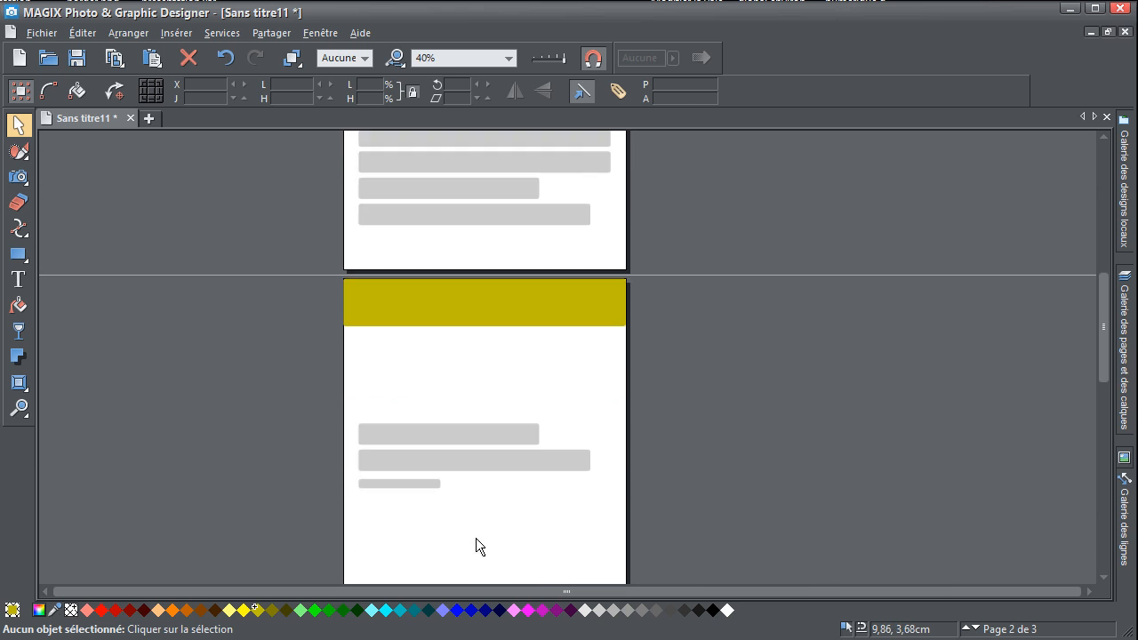
pyautogui.scroll(3, 464, 407)
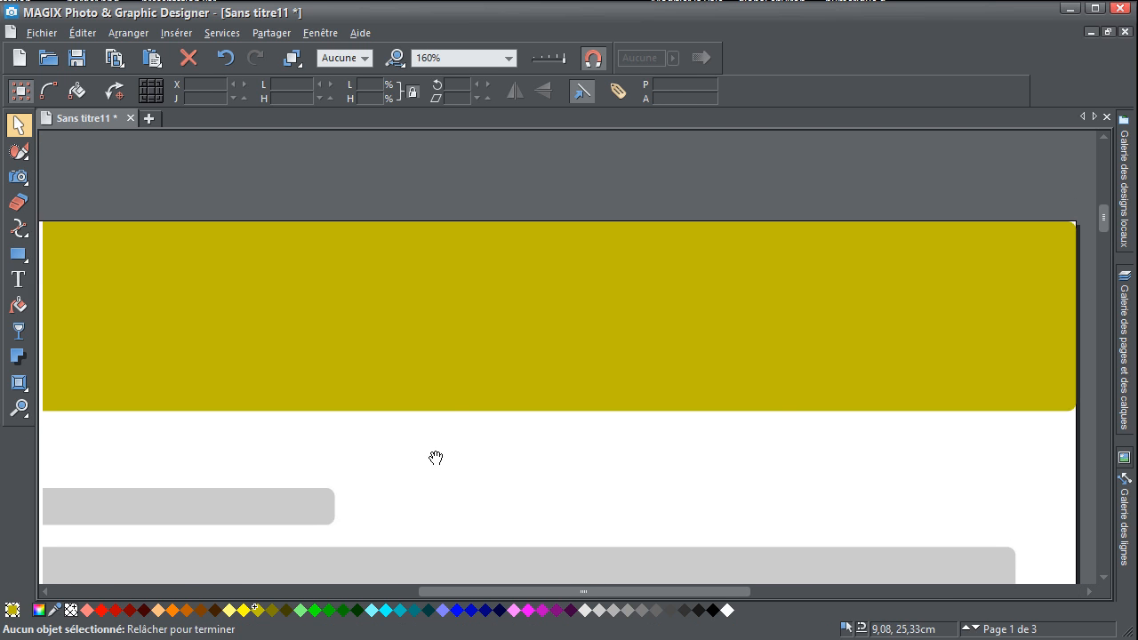
pyautogui.click(418, 346)
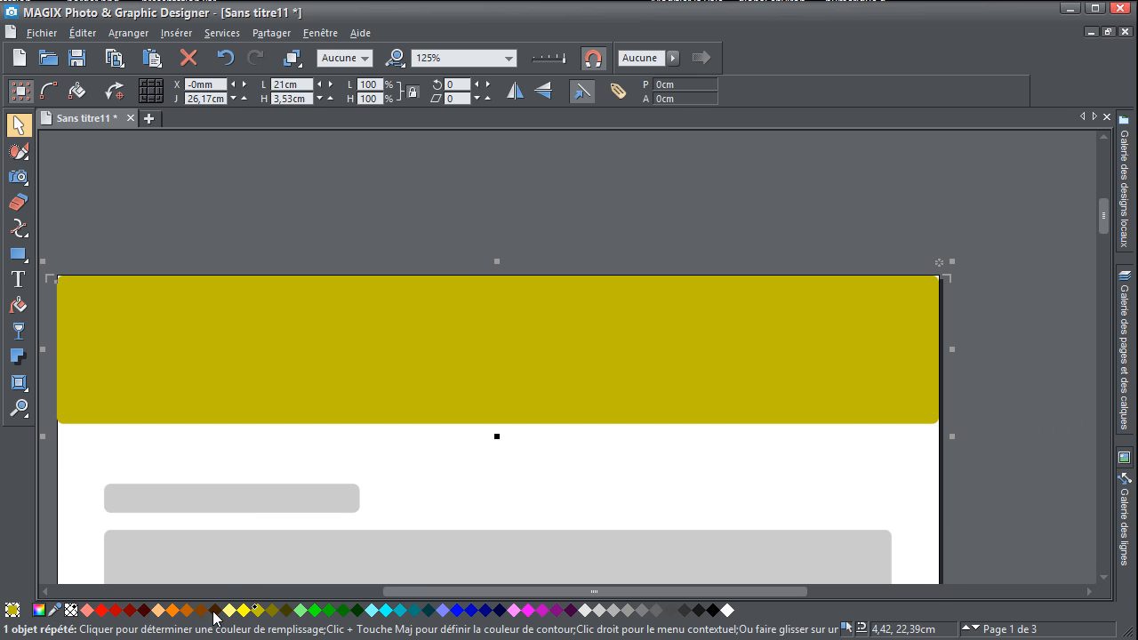
pyautogui.click(171, 611)
pyautogui.moveTo(219, 298); pyautogui.dragTo(313, 261)
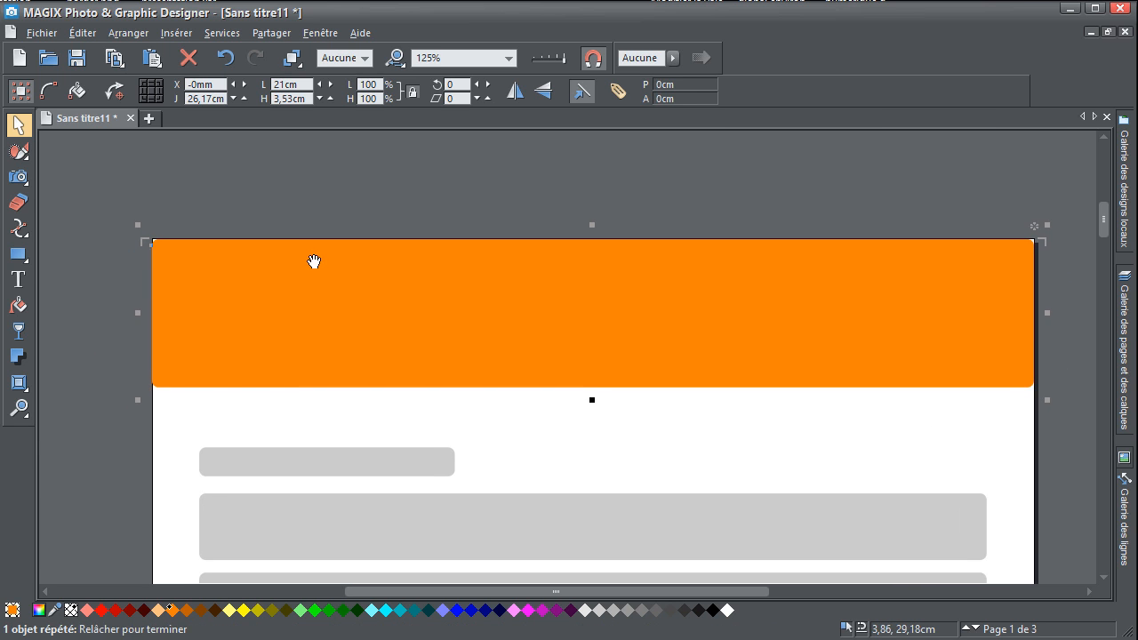
pyautogui.scroll(-2, 348, 339)
pyautogui.scroll(-5, 347, 338)
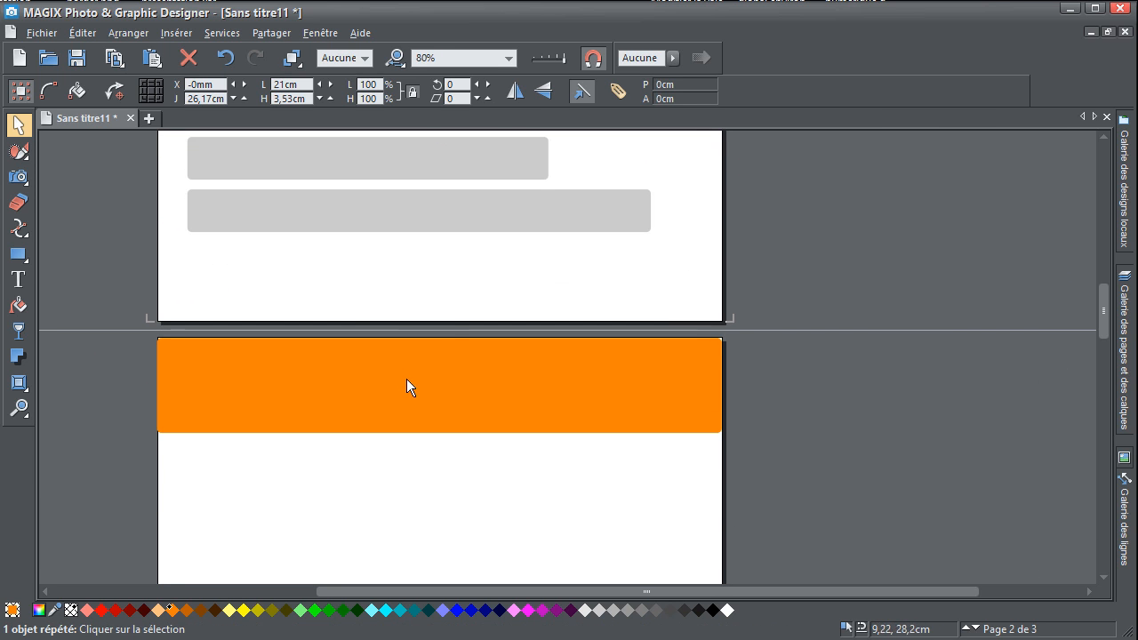
pyautogui.scroll(-10, 407, 373)
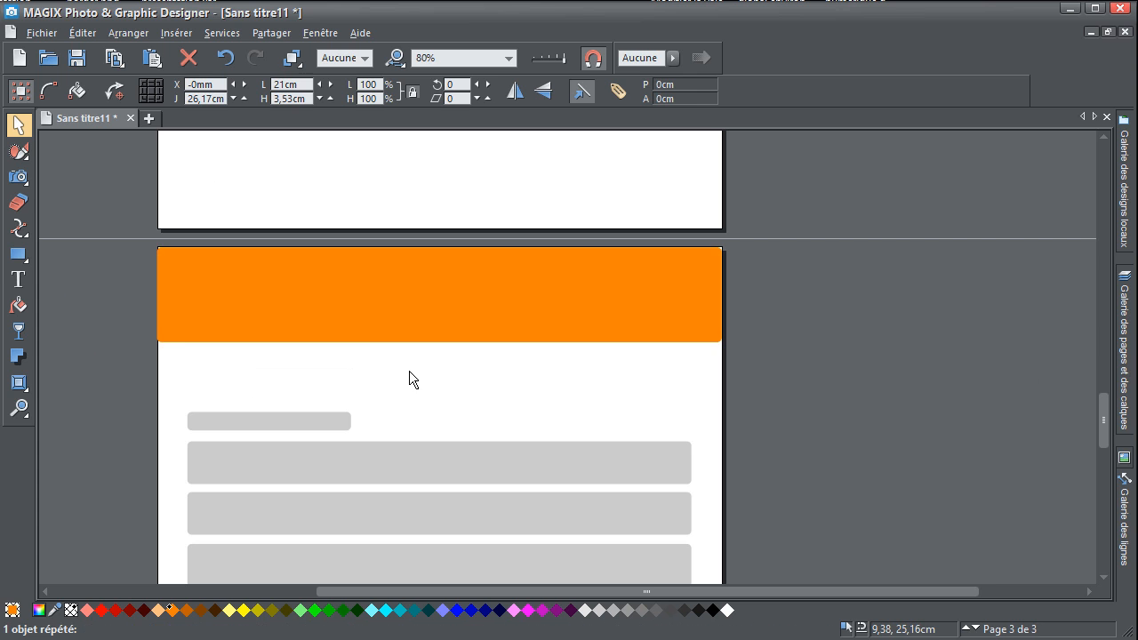
pyautogui.scroll(-2, 389, 404)
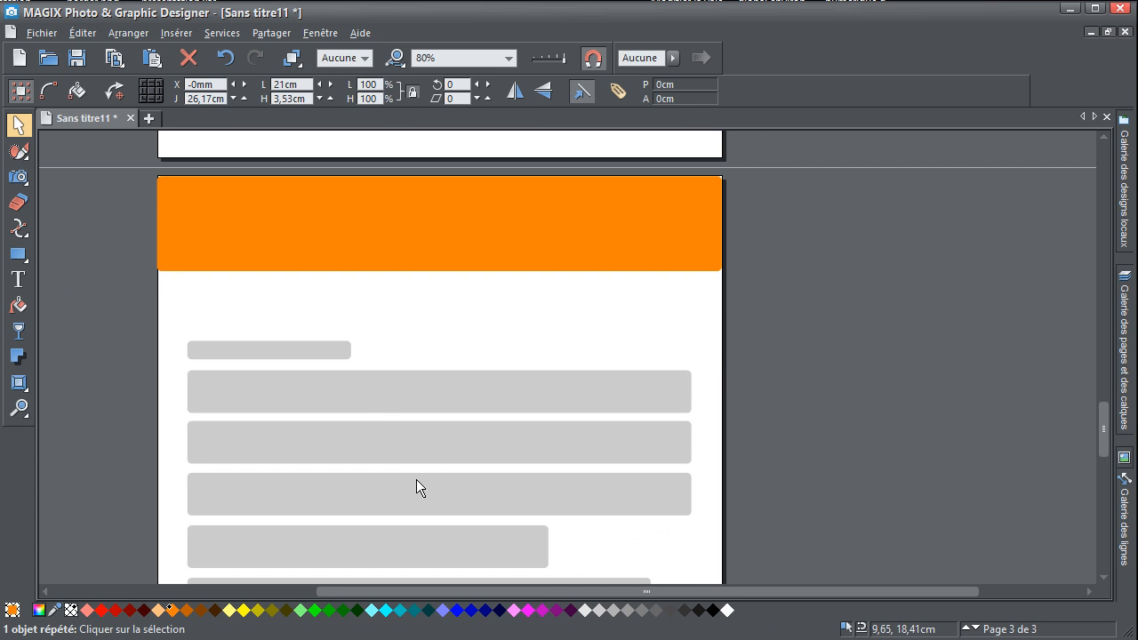
# Step: Resize the repeated banner on page 1 to about 13.8 cm wide and 4.27 cm high, and compare it with page 2
pyautogui.scroll(-3, 416, 479)
pyautogui.moveTo(593, 237); pyautogui.dragTo(475, 243)
pyautogui.moveTo(365, 280); pyautogui.dragTo(364, 293)
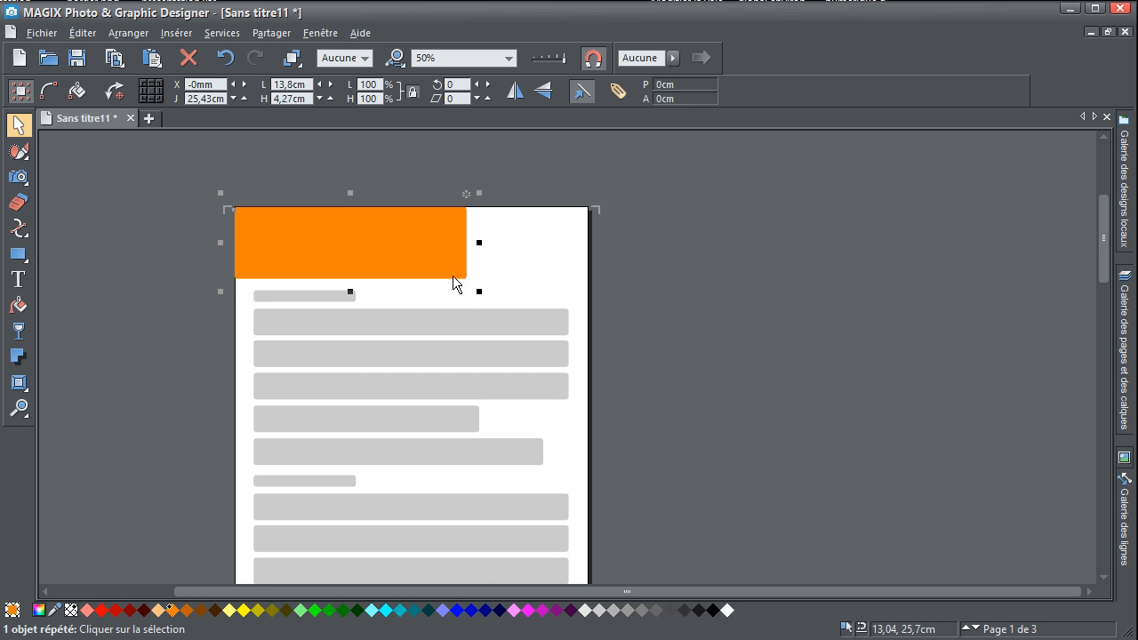
pyautogui.scroll(7, 471, 303)
pyautogui.scroll(-3, 353, 307)
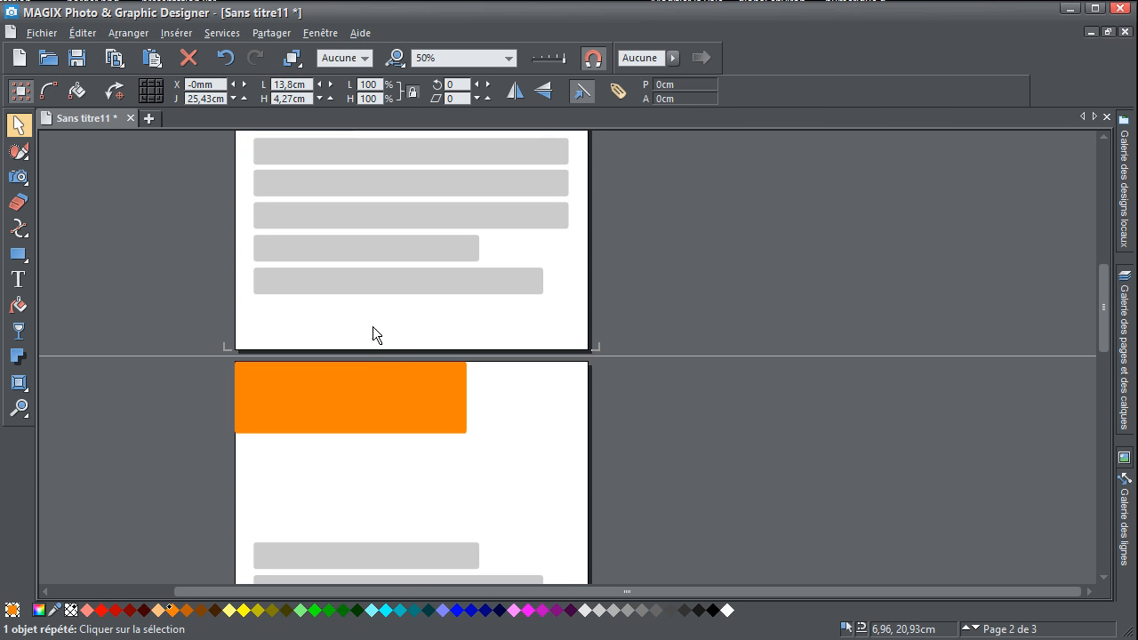
pyautogui.scroll(-2, 377, 321)
# Step: Stop the repetition for all copies of the orange banner and shift the banner on page 1 sideways
pyautogui.scroll(6, 347, 387)
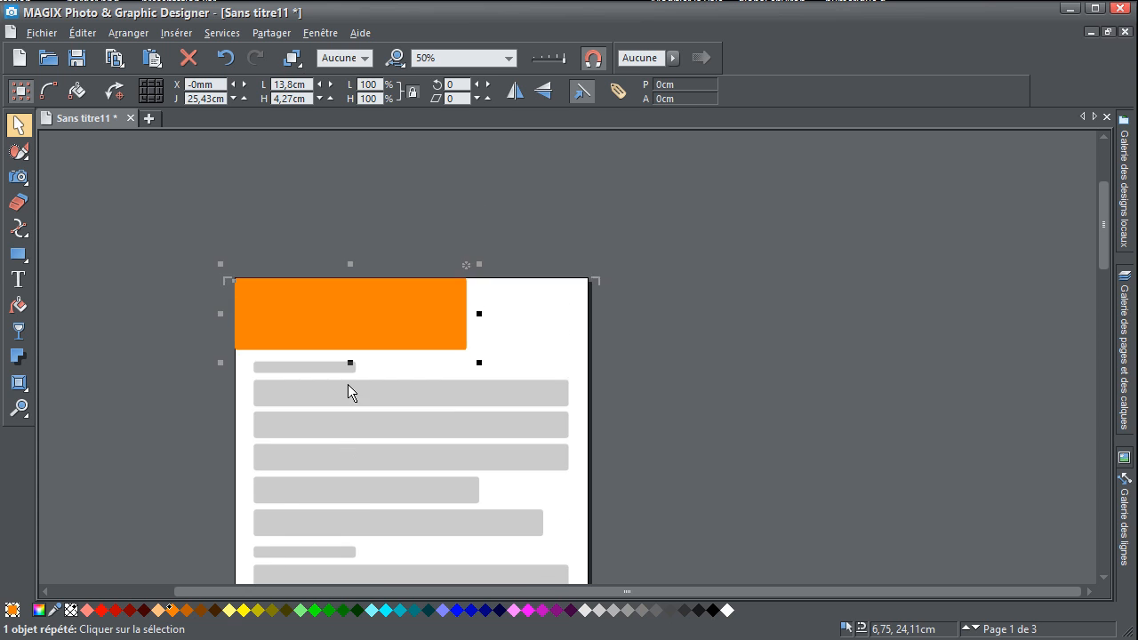
pyautogui.scroll(1, 347, 384)
pyautogui.rightClick(356, 366)
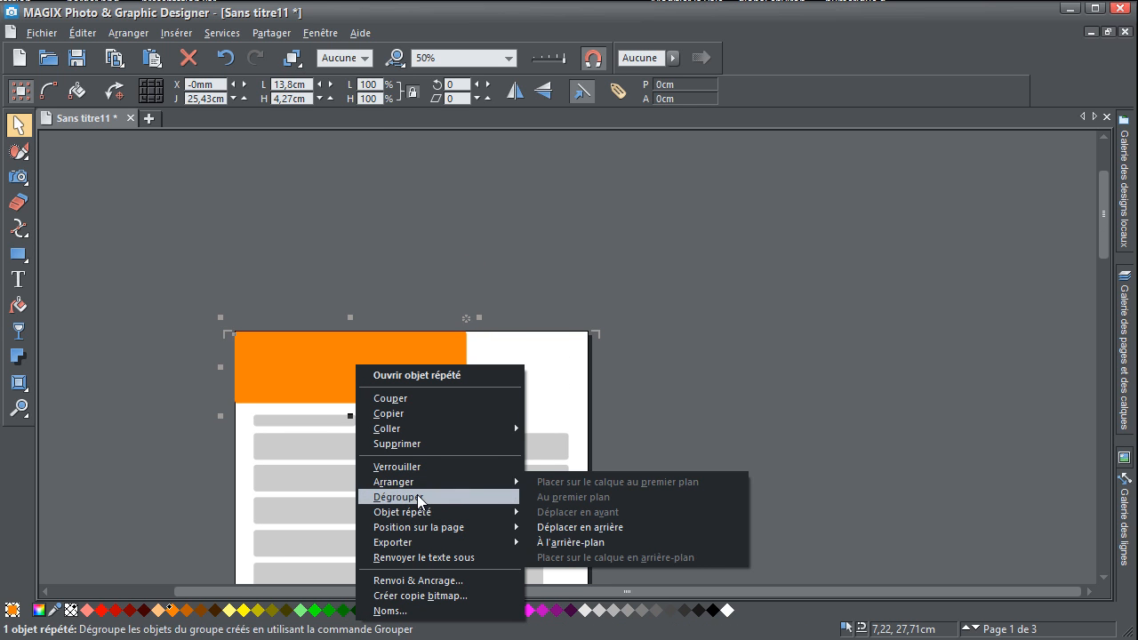
pyautogui.moveTo(391, 512)
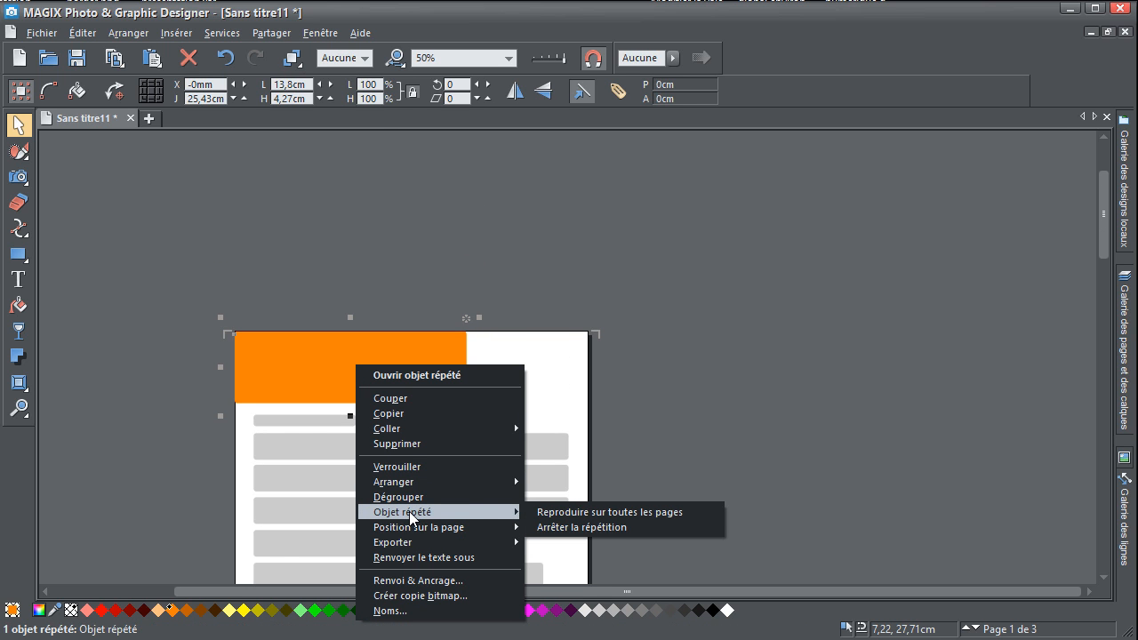
pyautogui.click(567, 527)
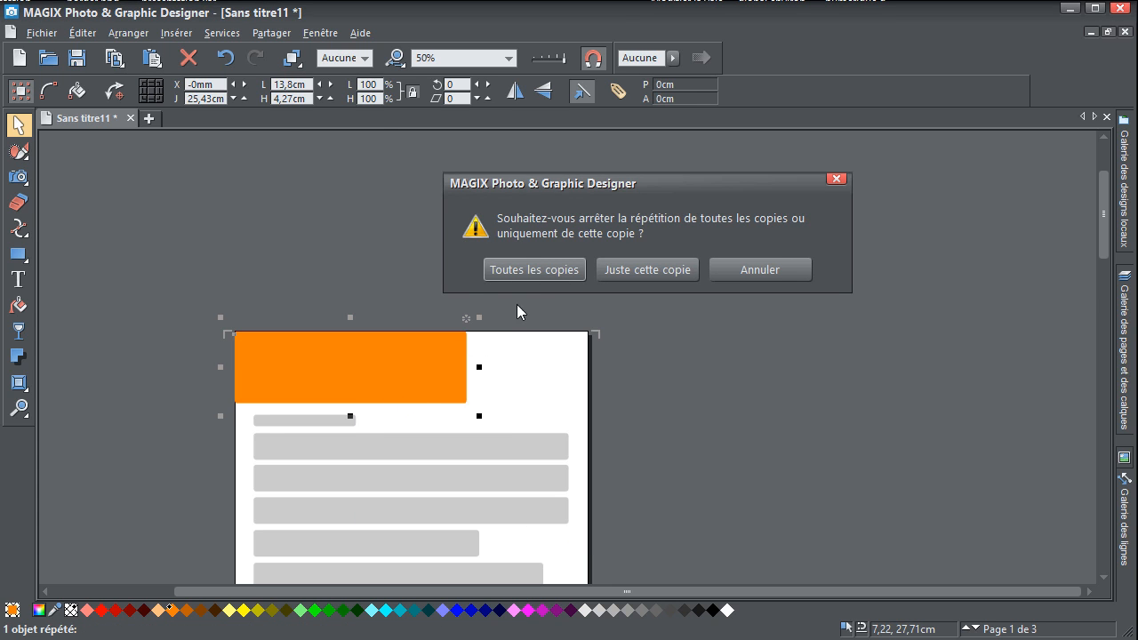
pyautogui.click(537, 270)
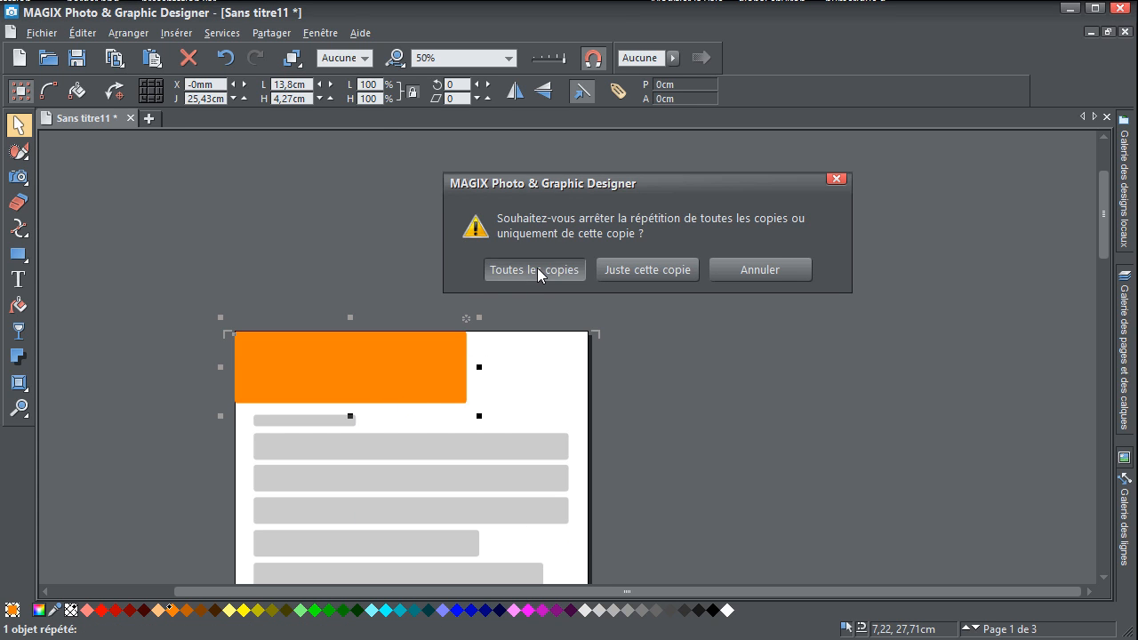
pyautogui.moveTo(371, 373); pyautogui.dragTo(523, 376)
pyautogui.scroll(-5, 450, 471)
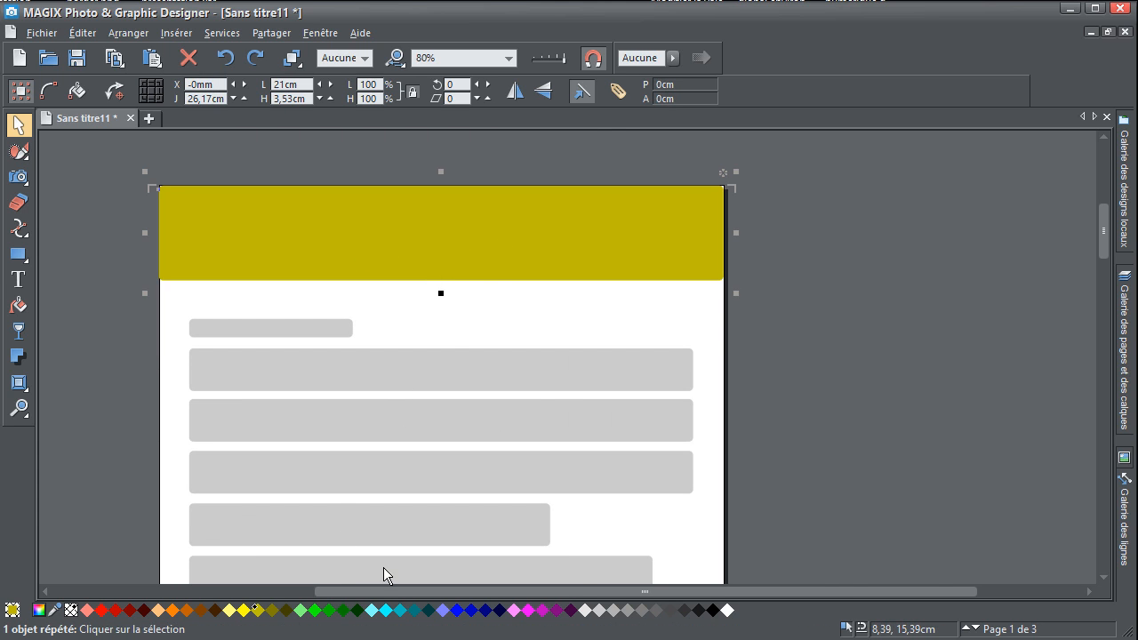
# Step: Stop the repetition of the header banner for the page 2 copy only
pyautogui.click(437, 326)
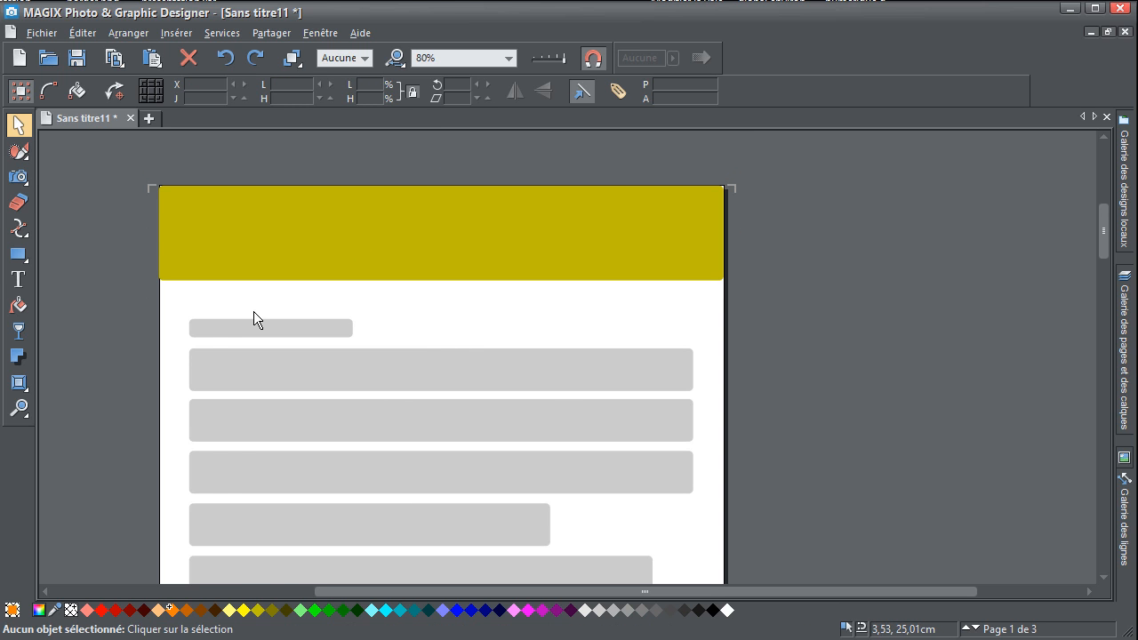
pyautogui.scroll(-3, 267, 388)
pyautogui.moveTo(294, 393); pyautogui.dragTo(358, 147)
pyautogui.scroll(2, 361, 325)
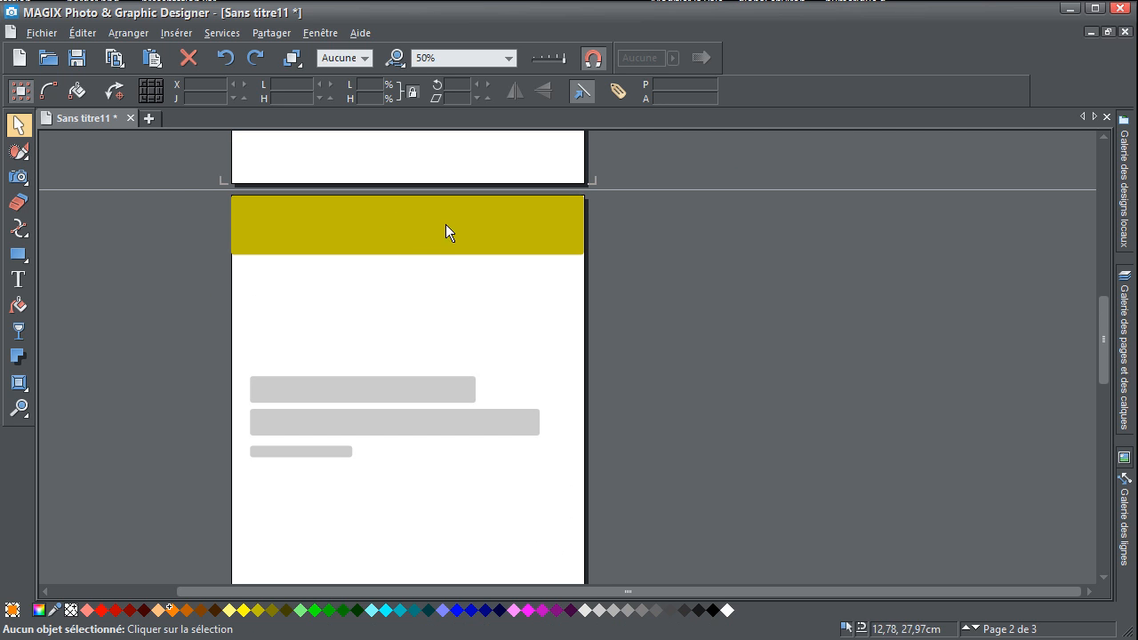
pyautogui.click(387, 233)
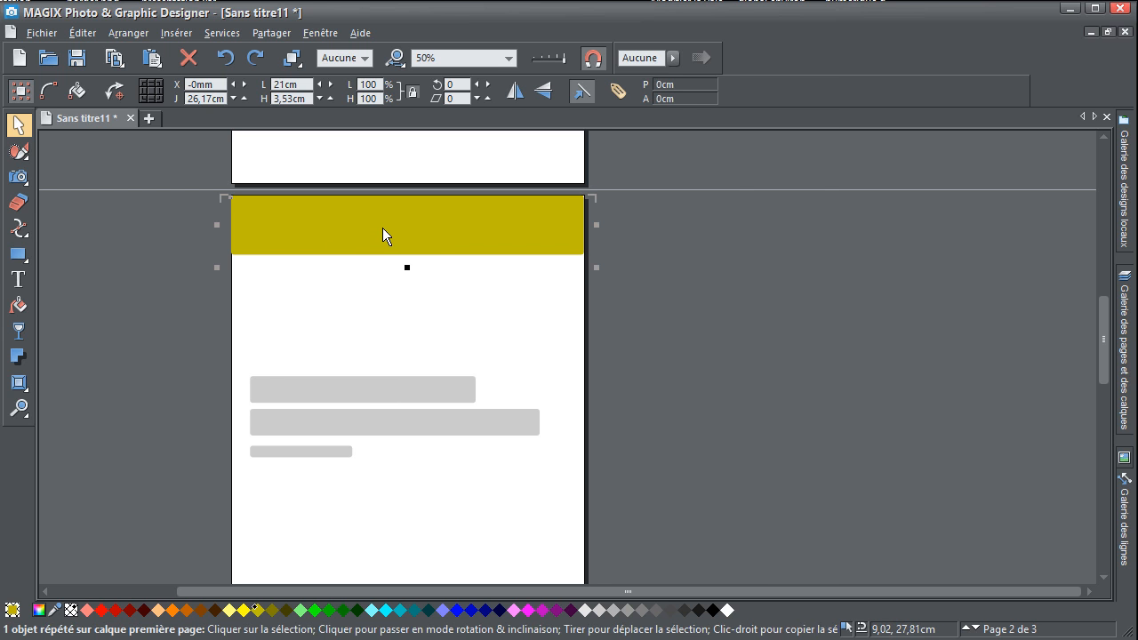
pyautogui.rightClick(442, 218)
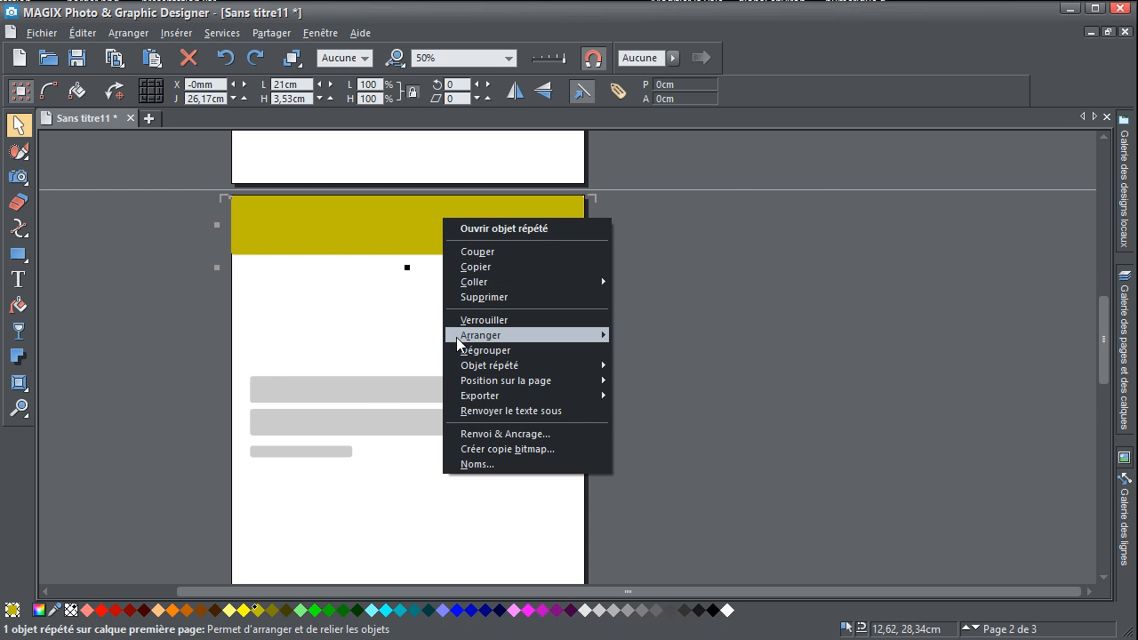
pyautogui.moveTo(468, 368)
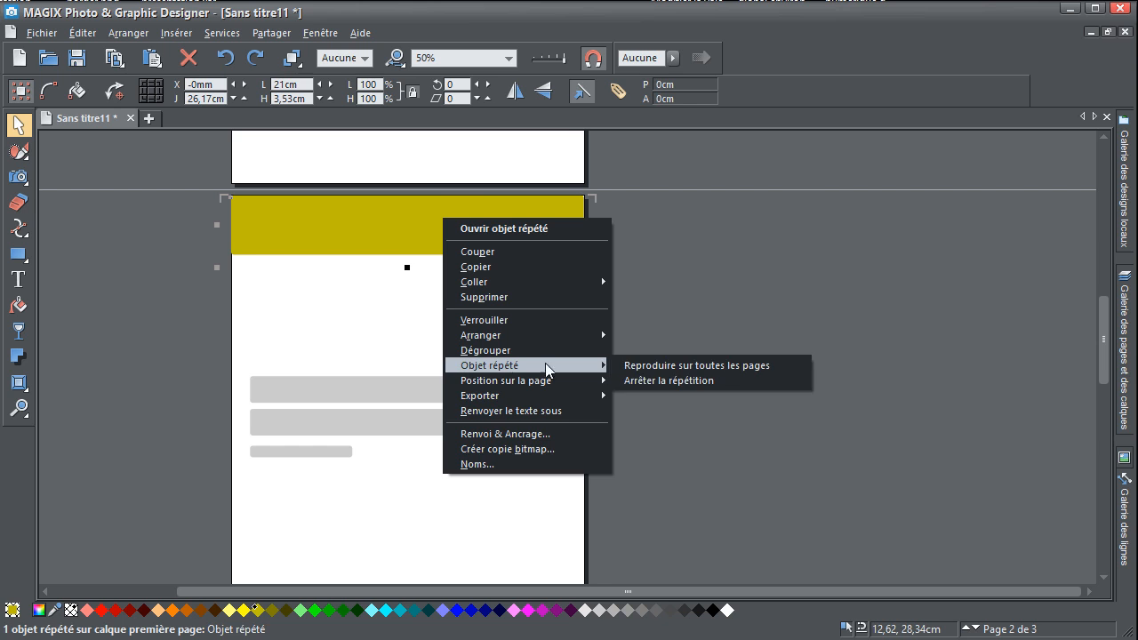
pyautogui.click(671, 383)
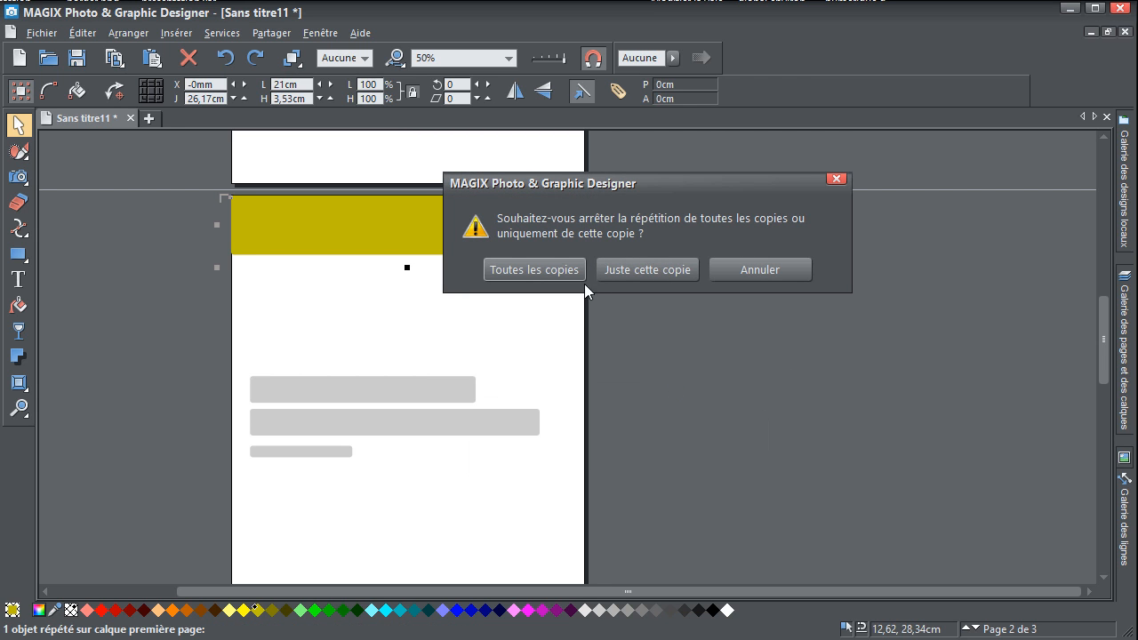
pyautogui.click(646, 270)
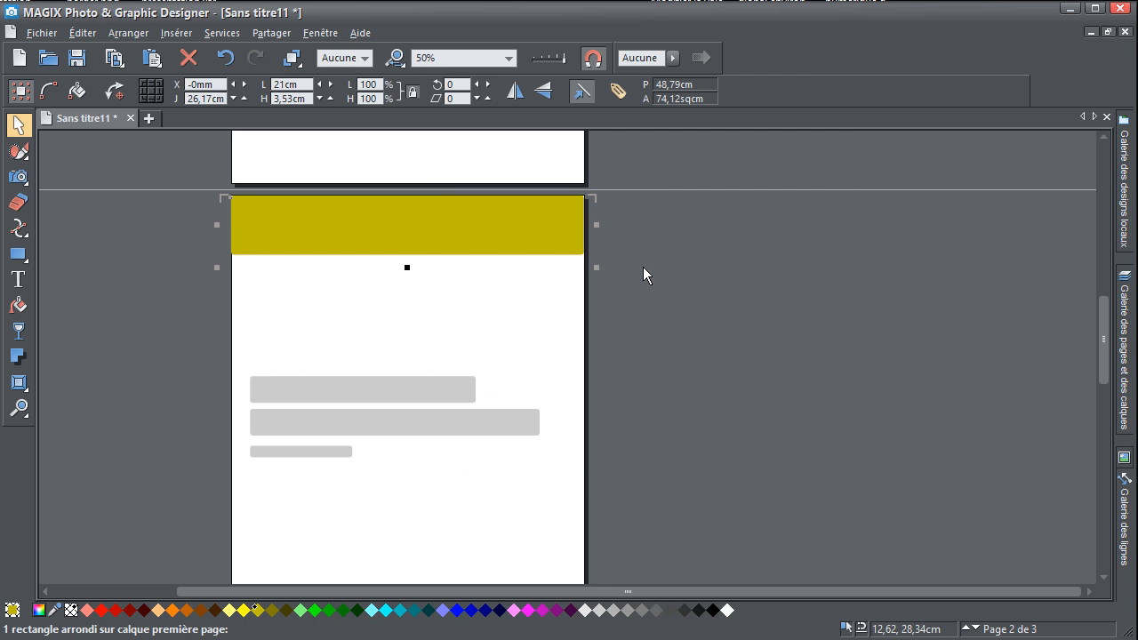
# Step: Shrink the repeated banner on page 1 to about 14.65 cm by 2.46 cm and check the banners on pages 2 and 3
pyautogui.scroll(4, 421, 269)
pyautogui.scroll(4, 421, 268)
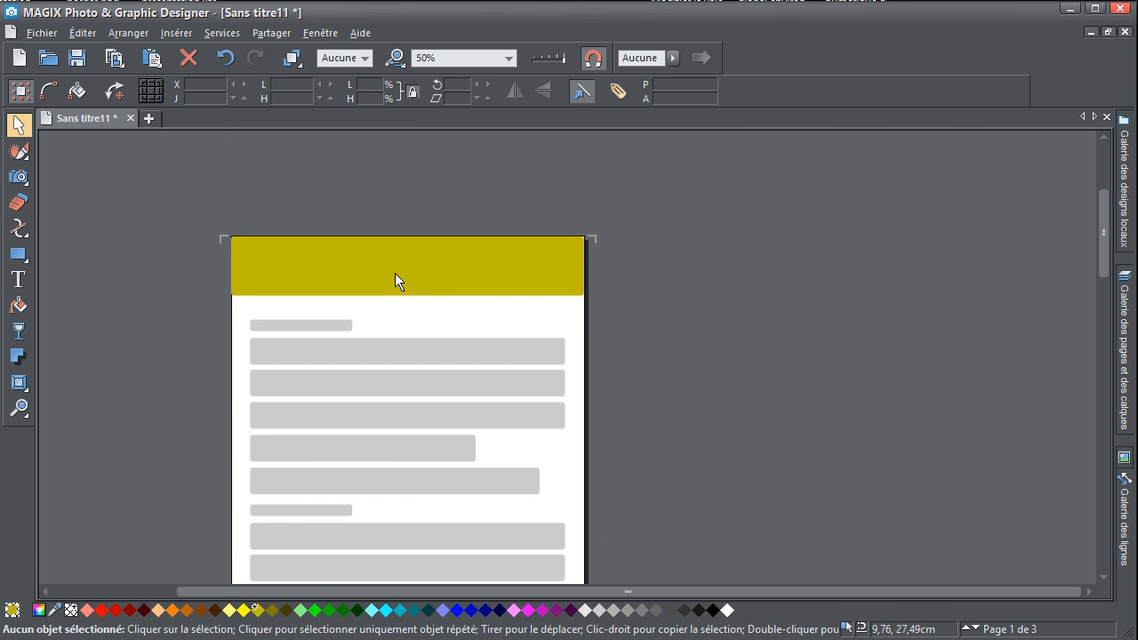
pyautogui.click(387, 277)
pyautogui.scroll(2, 386, 277)
pyautogui.moveTo(716, 200); pyautogui.dragTo(628, 219)
pyautogui.scroll(-1, 367, 347)
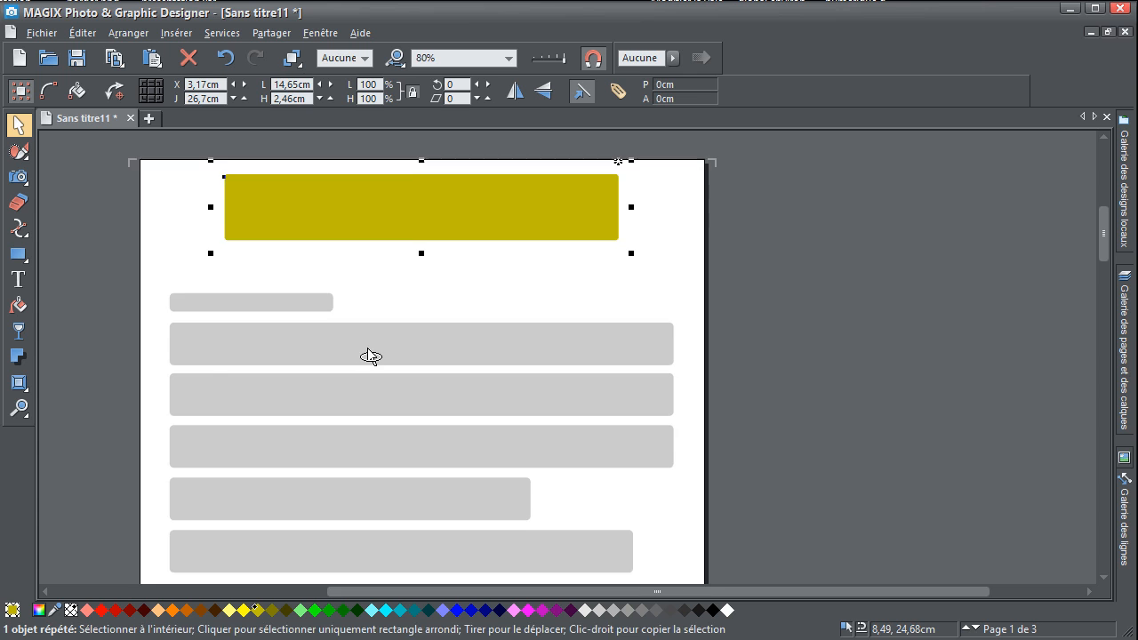
pyautogui.keyDown('ctrl'); pyautogui.scroll(-3, 367, 347); pyautogui.keyUp('ctrl')
pyautogui.scroll(-10, 363, 387)
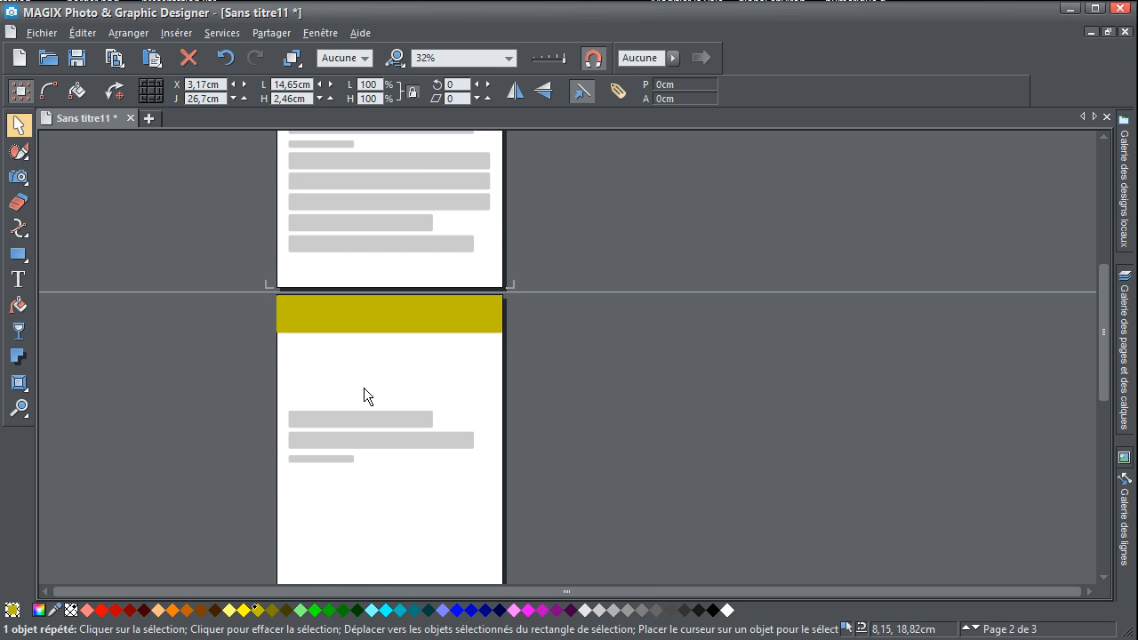
pyautogui.keyDown('ctrl'); pyautogui.scroll(2, 362, 386); pyautogui.keyUp('ctrl')
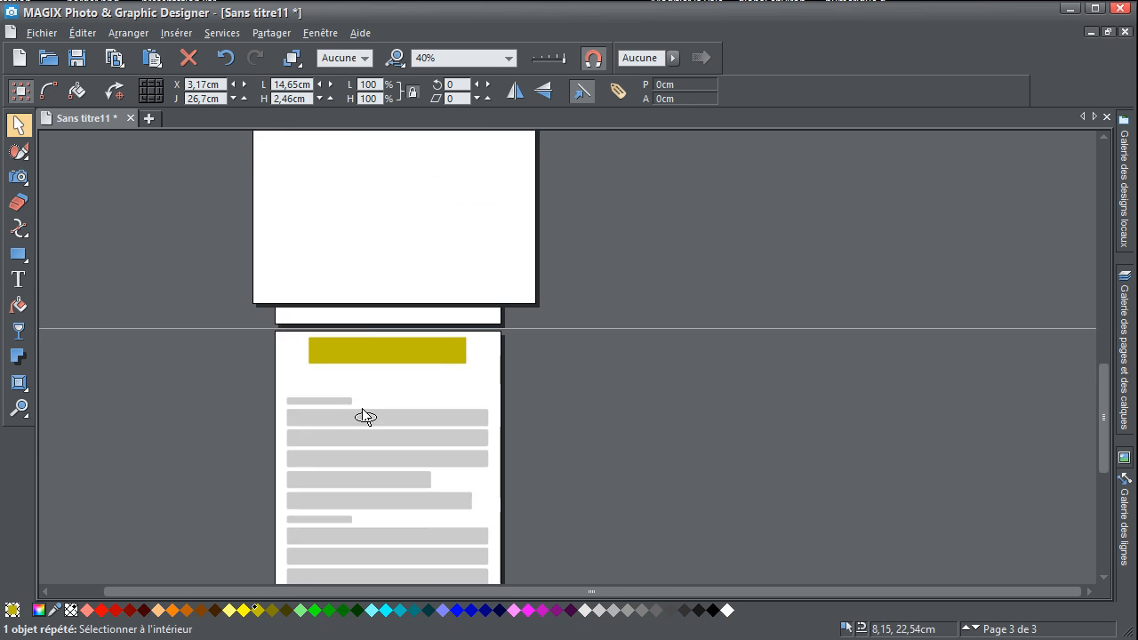
# Step: Set the page background colour to a muted red, ad5151, with no object selected on page 1
pyautogui.scroll(8, 406, 325)
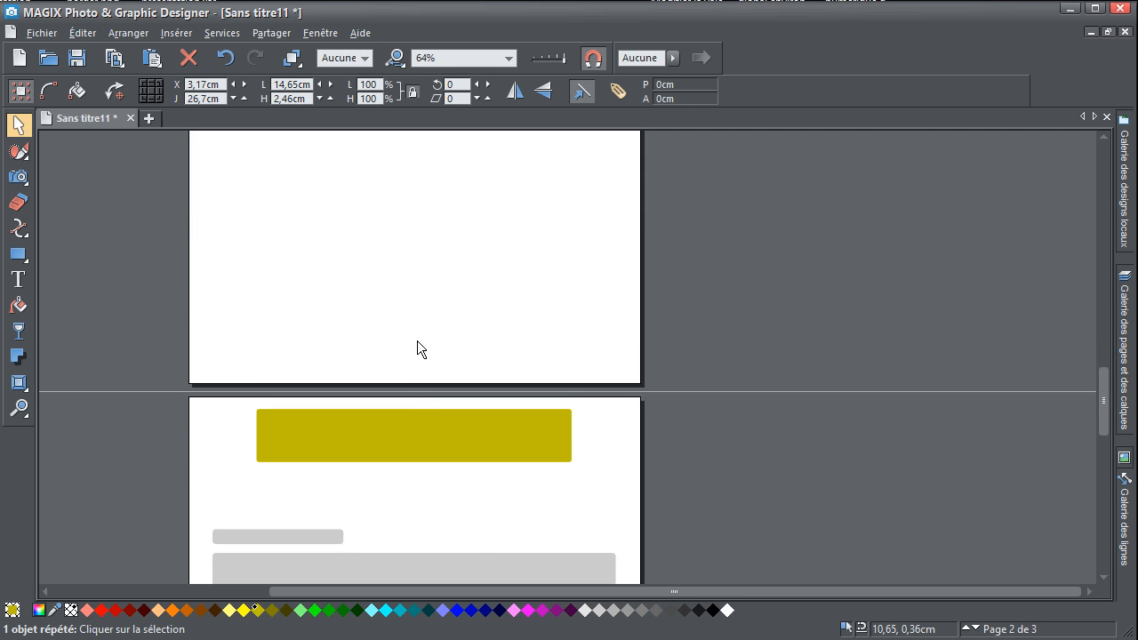
pyautogui.scroll(1, 402, 386)
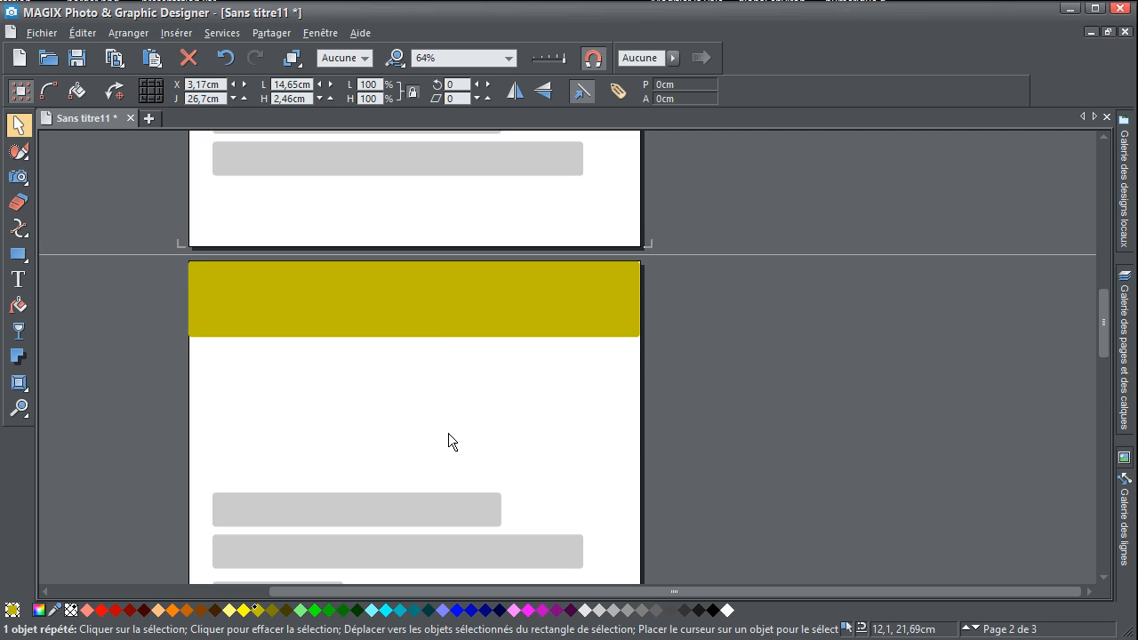
pyautogui.keyDown('ctrl'); pyautogui.scroll(-1, 449, 435); pyautogui.keyUp('ctrl')
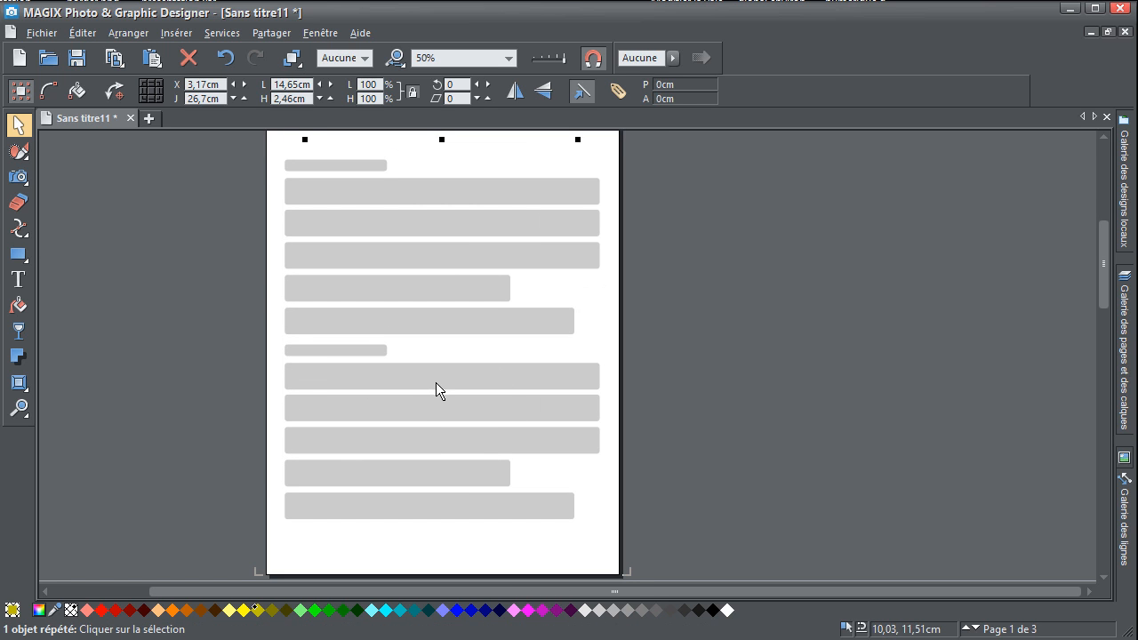
pyautogui.scroll(1, 436, 382)
pyautogui.moveTo(438, 382); pyautogui.dragTo(455, 241)
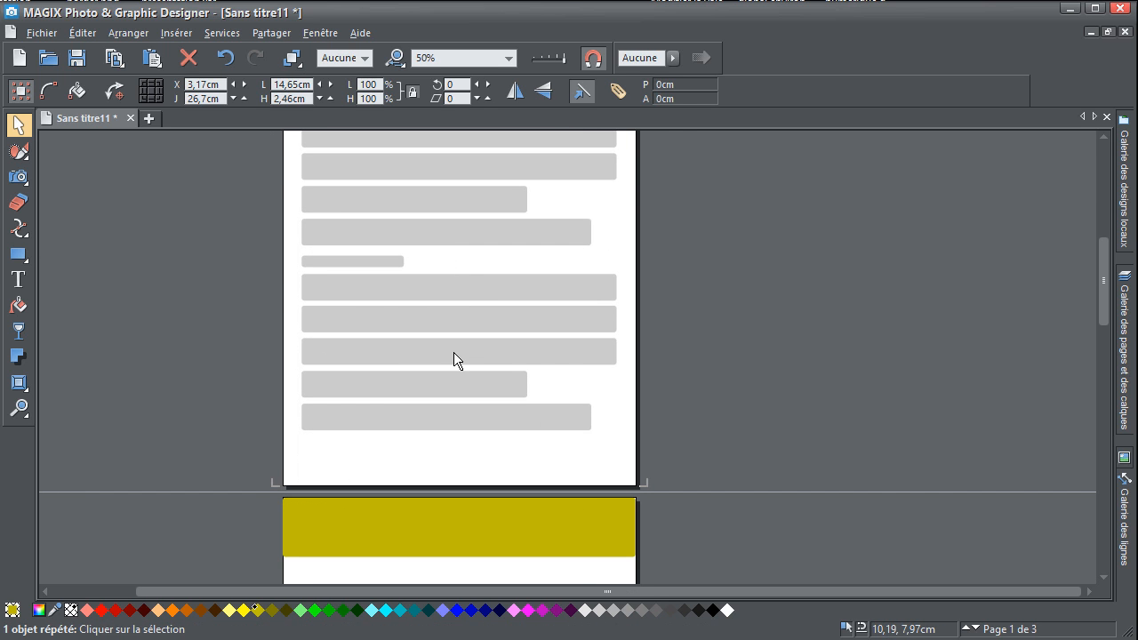
pyautogui.keyDown('ctrl'); pyautogui.scroll(4, 456, 462); pyautogui.keyUp('ctrl')
pyautogui.click(480, 475)
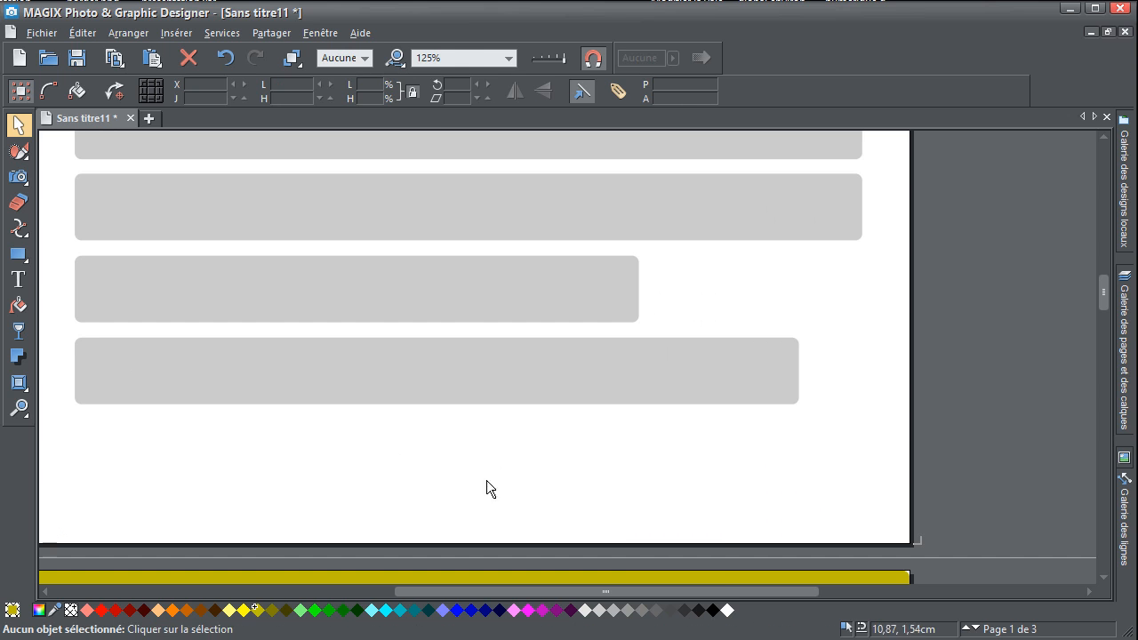
pyautogui.rightClick(524, 452)
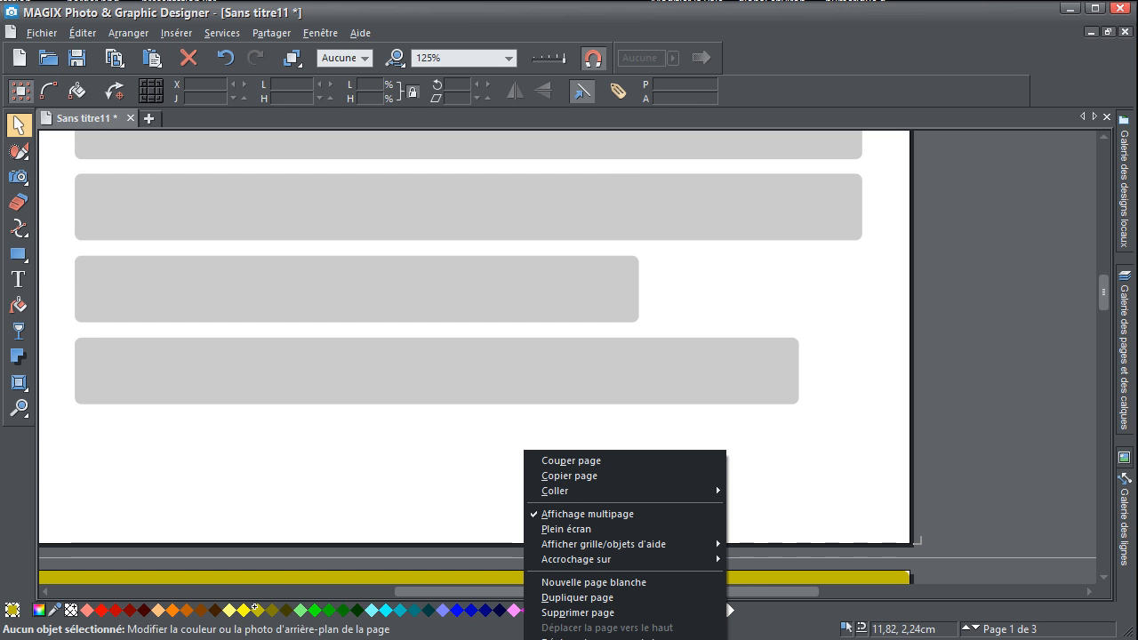
pyautogui.click(587, 639)
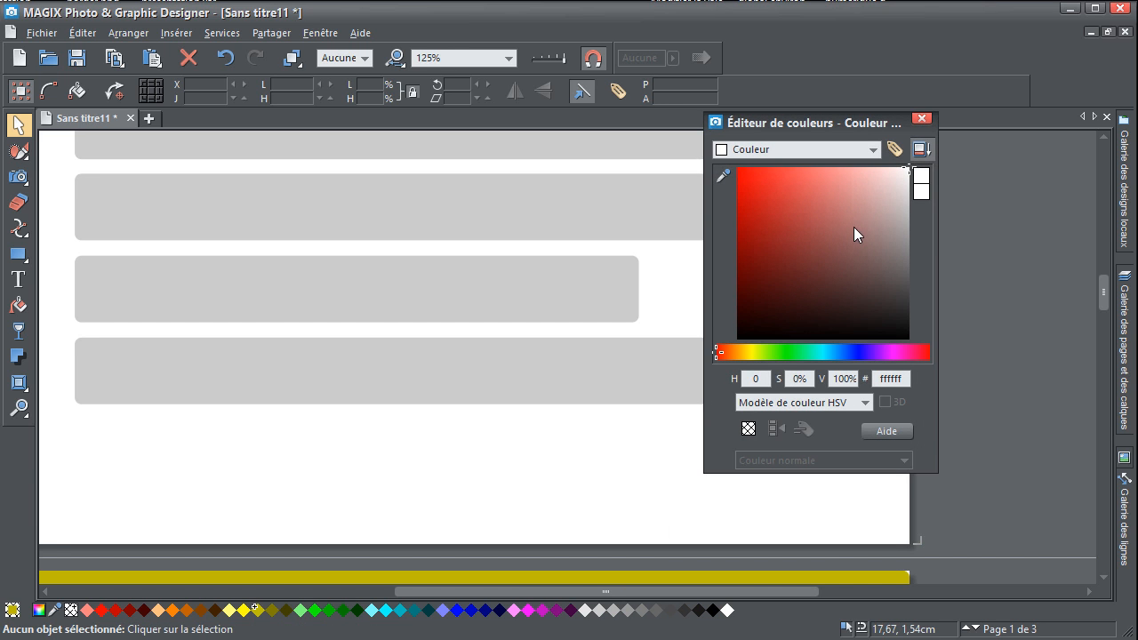
pyautogui.moveTo(854, 229); pyautogui.dragTo(817, 222)
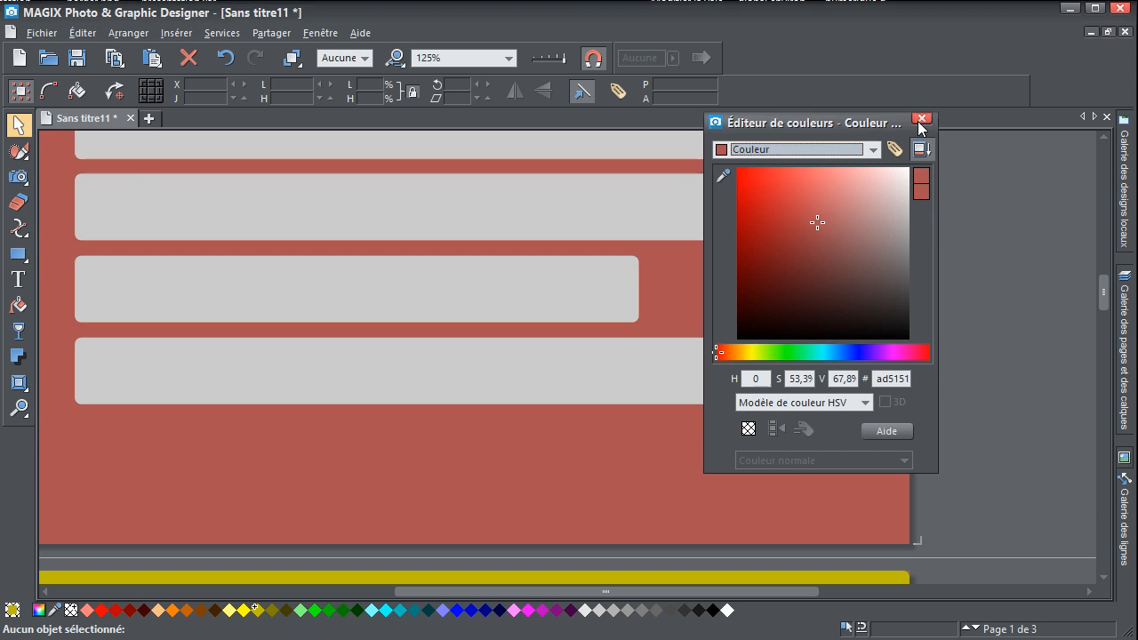
pyautogui.click(919, 121)
# Step: Check the red background across the pages and restore the default background colours
pyautogui.scroll(-3, 434, 486)
pyautogui.moveTo(434, 485); pyautogui.dragTo(448, 334)
pyautogui.scroll(3, 448, 333)
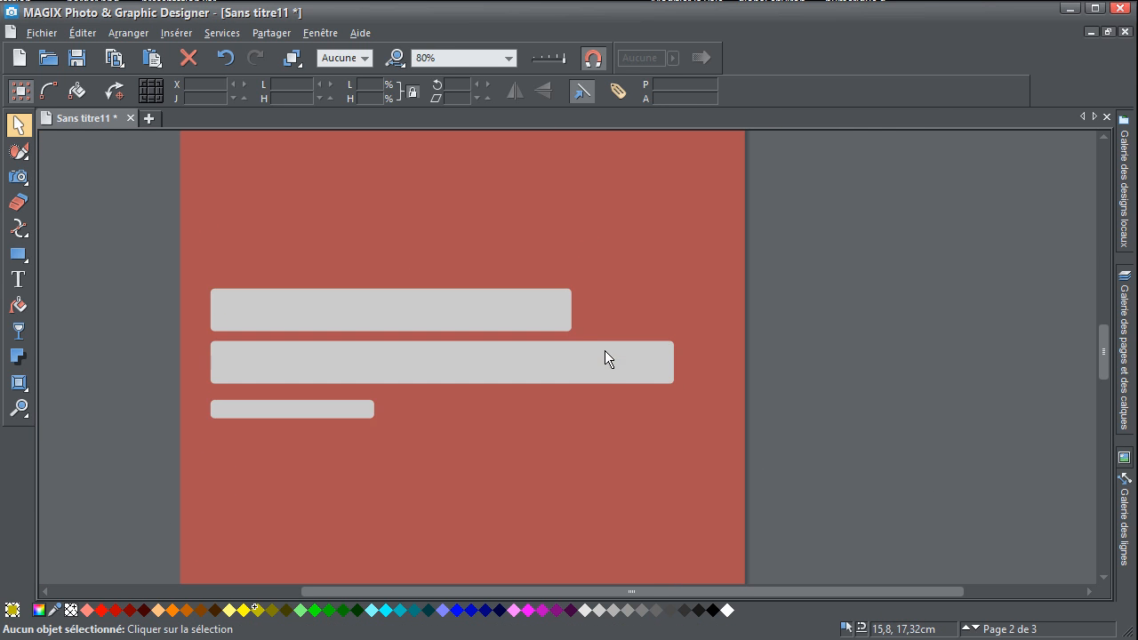
pyautogui.scroll(-3, 604, 351)
pyautogui.scroll(3, 493, 451)
pyautogui.scroll(6, 493, 453)
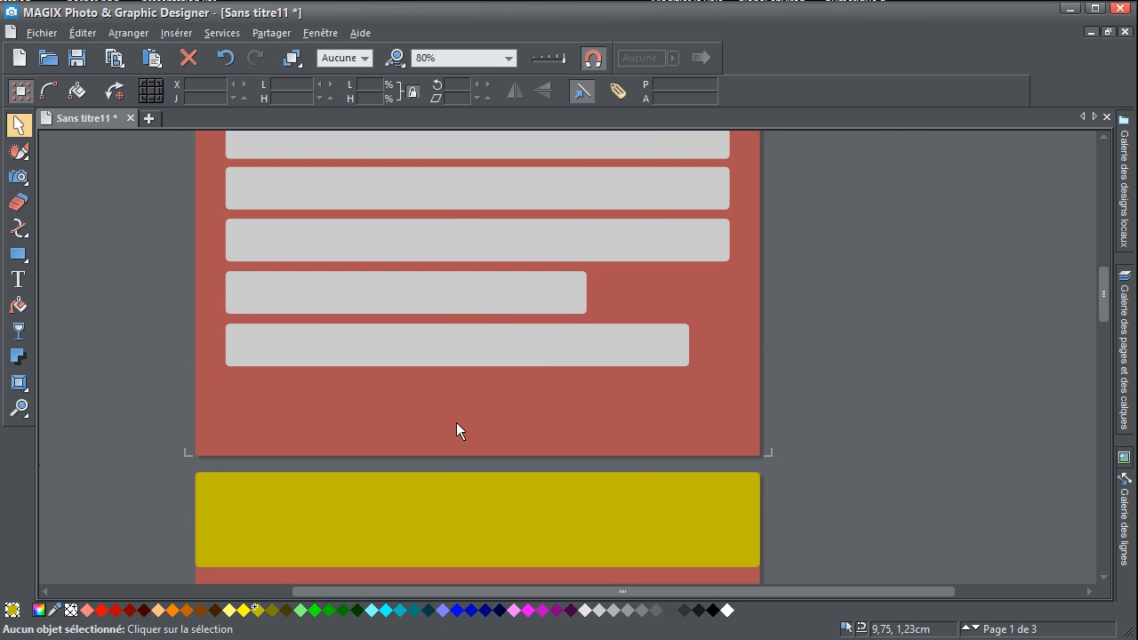
pyautogui.rightClick(442, 384)
pyautogui.moveTo(501, 598)
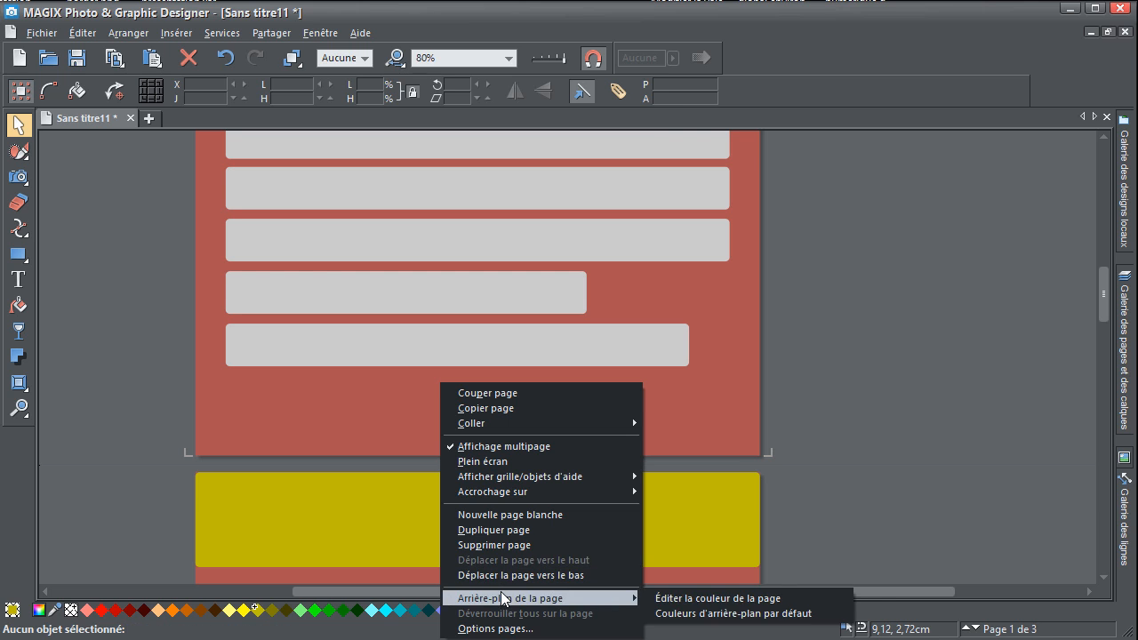
pyautogui.click(691, 613)
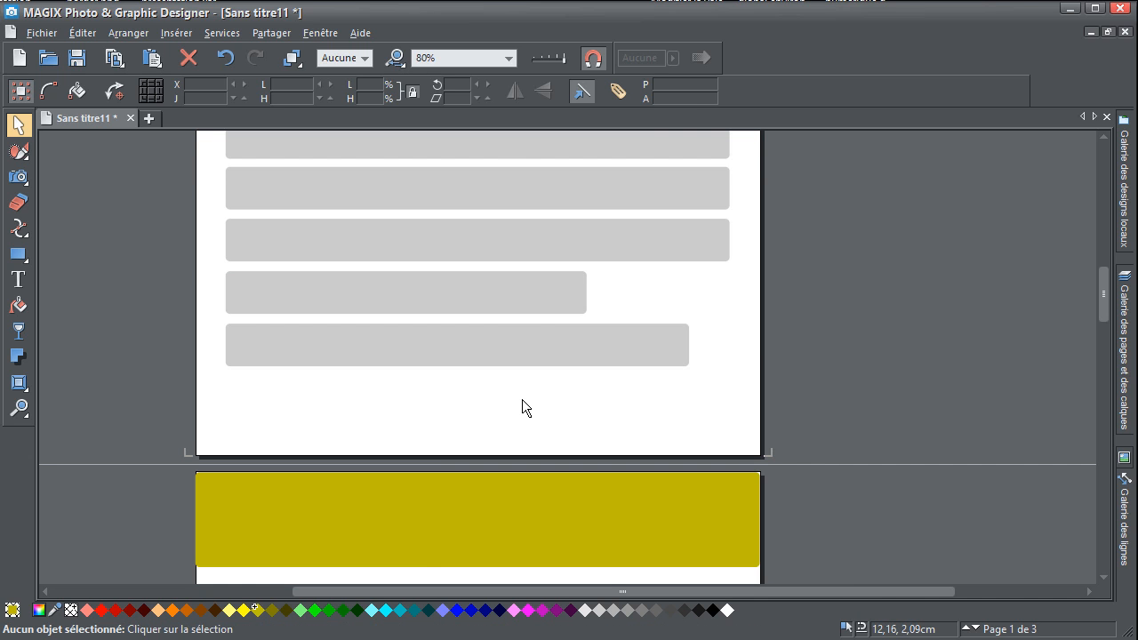